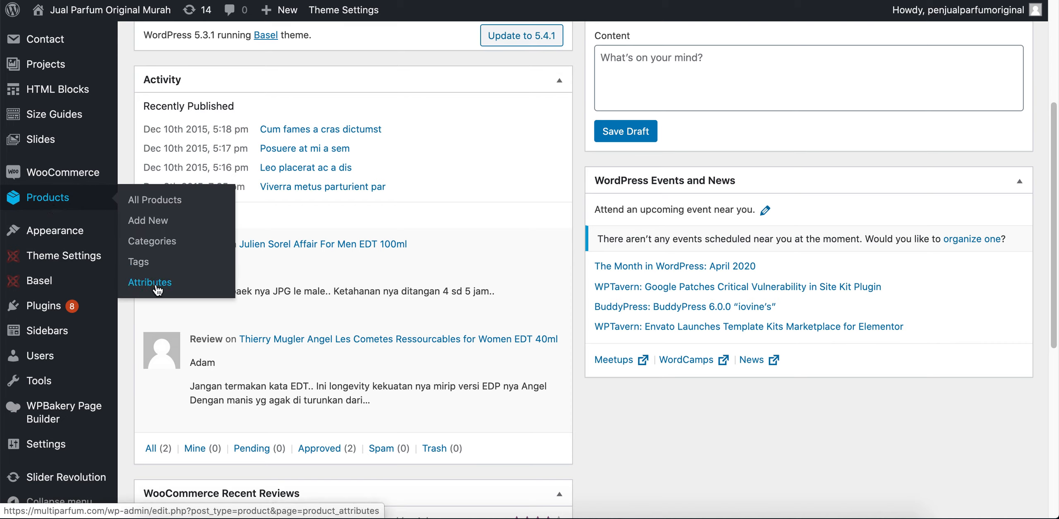
Open the product attributes page and look over the form for adding a new attribute
click(157, 286)
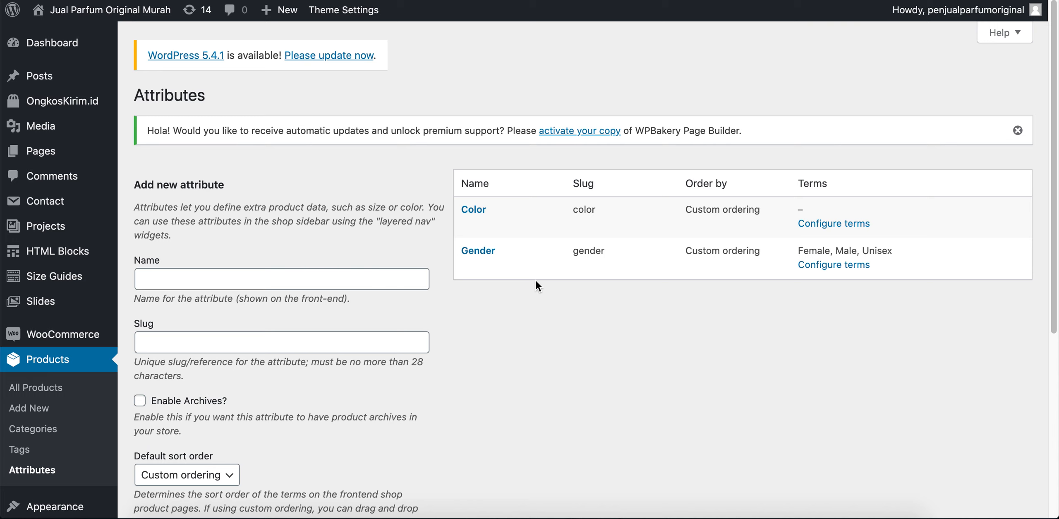
scroll(367, 237, down, 3)
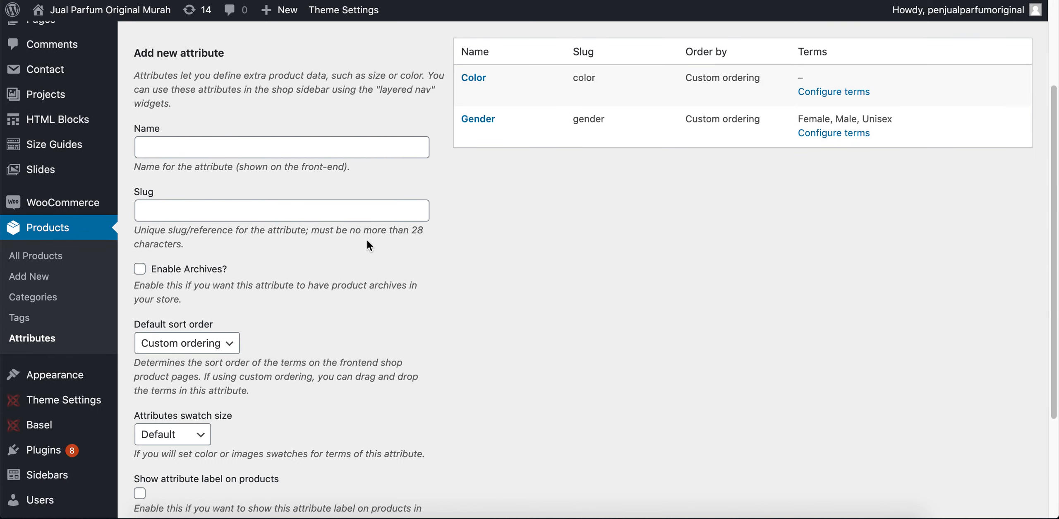
scroll(367, 244, up, 2)
click(358, 211)
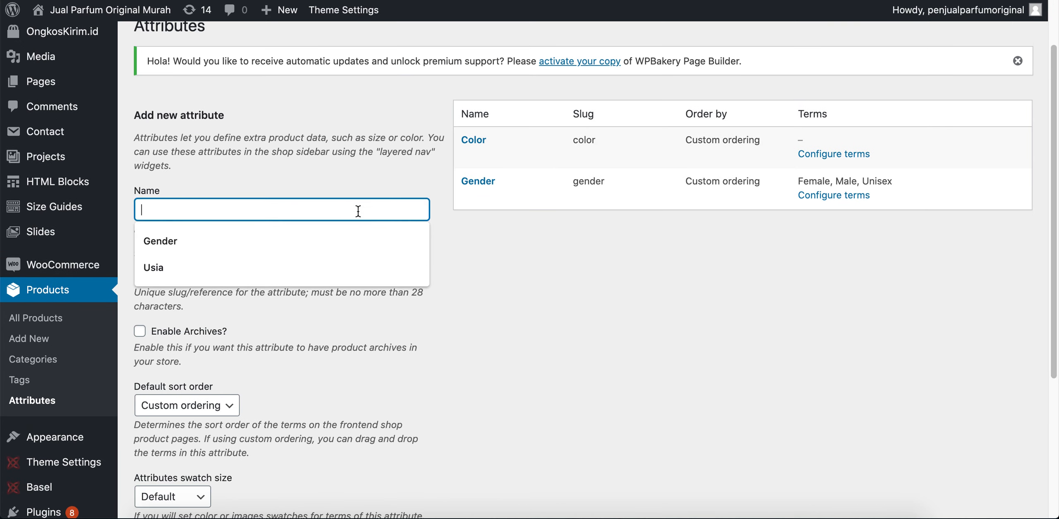
scroll(142, 124, up, 2)
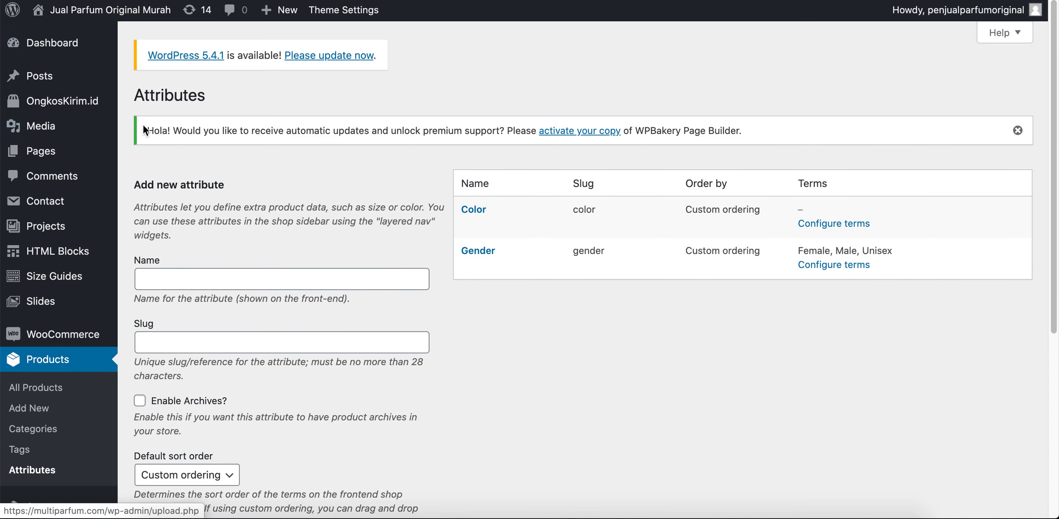
scroll(184, 165, down, 5)
scroll(184, 170, up, 5)
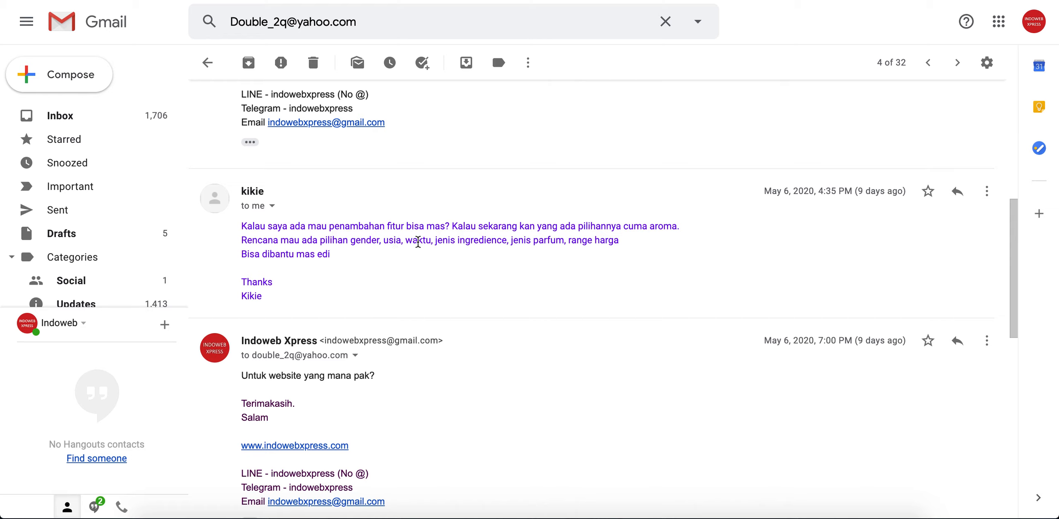
Switch to Gmail to pick up "jenis ingredience" from the client's request, and enter Jenis Ingredience as the new attribute's name in WordPress
drag(434, 241, 508, 242)
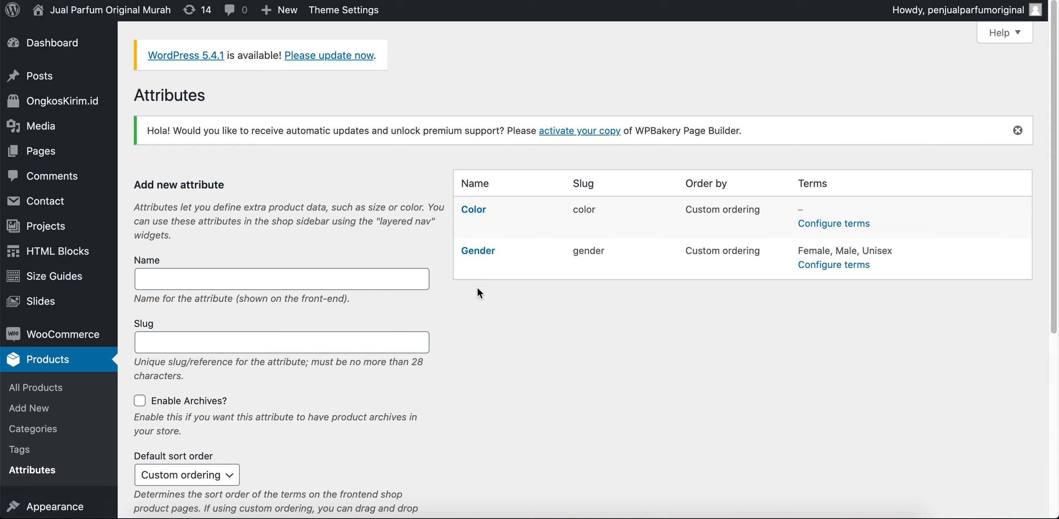
click(253, 276)
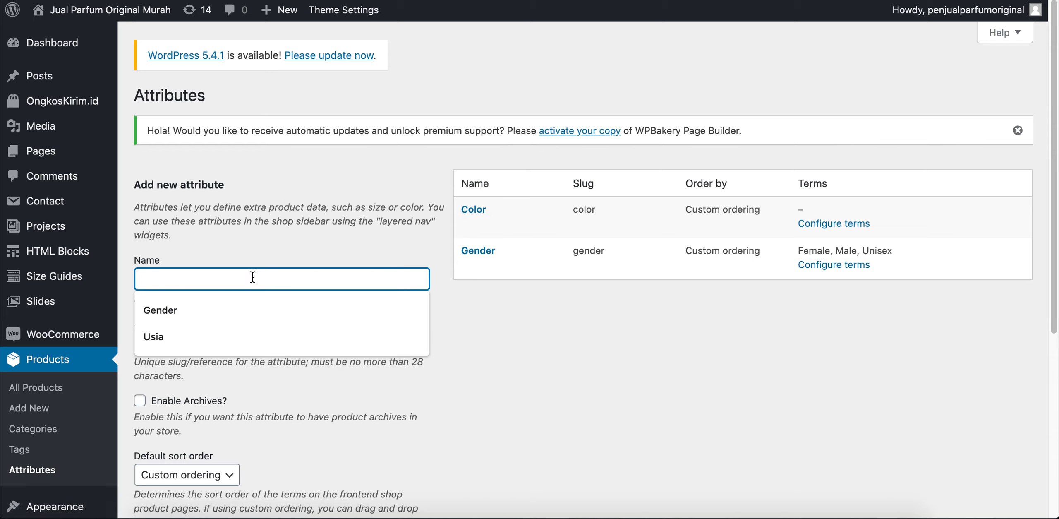
text(jenis ingredienceJ)
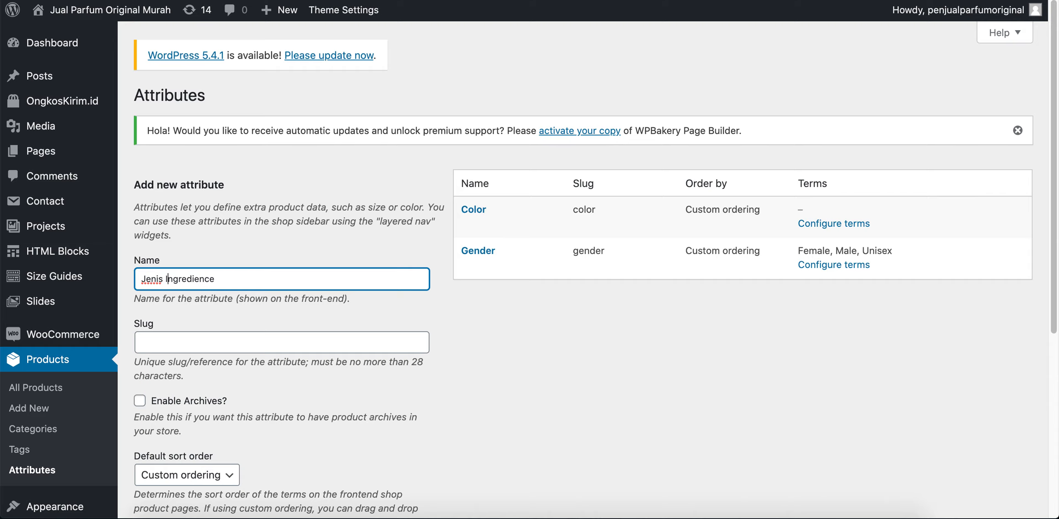
click(552, 352)
Enable archives and the label on products for the Jenis Ingredience attribute, and add it to the store
scroll(275, 304, down, 5)
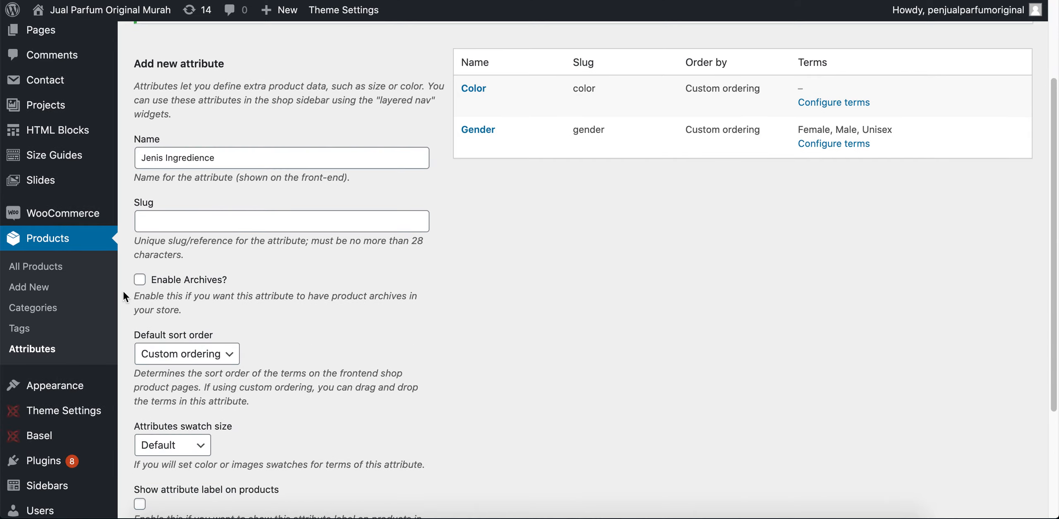
click(140, 280)
scroll(197, 330, down, 7)
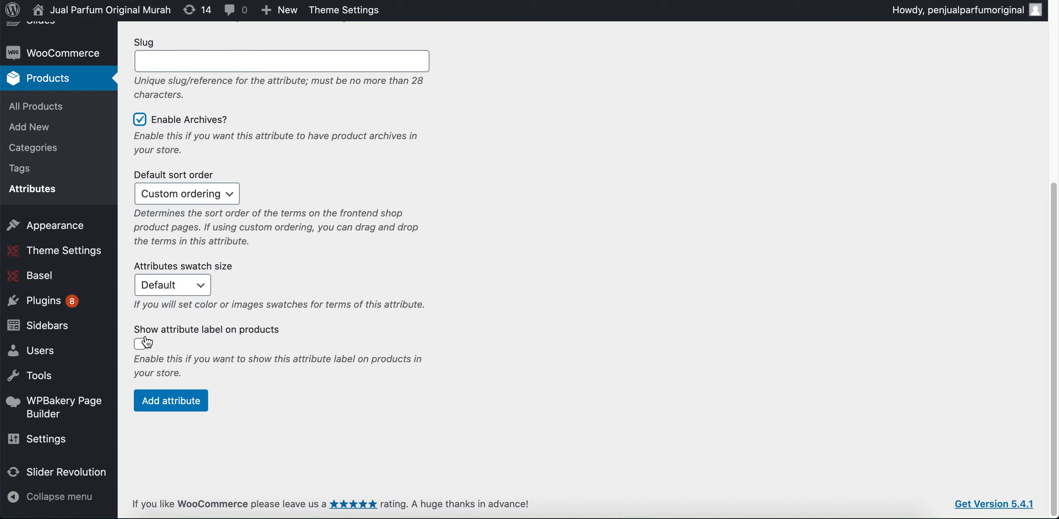
click(140, 344)
click(183, 411)
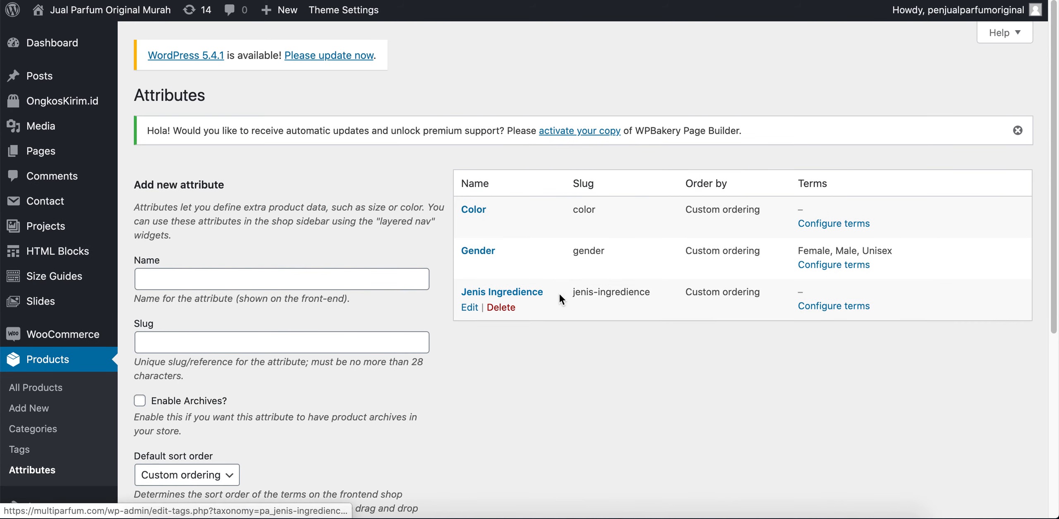
Open the terms configuration of Jenis Ingredience and add a term named Rempah
click(848, 308)
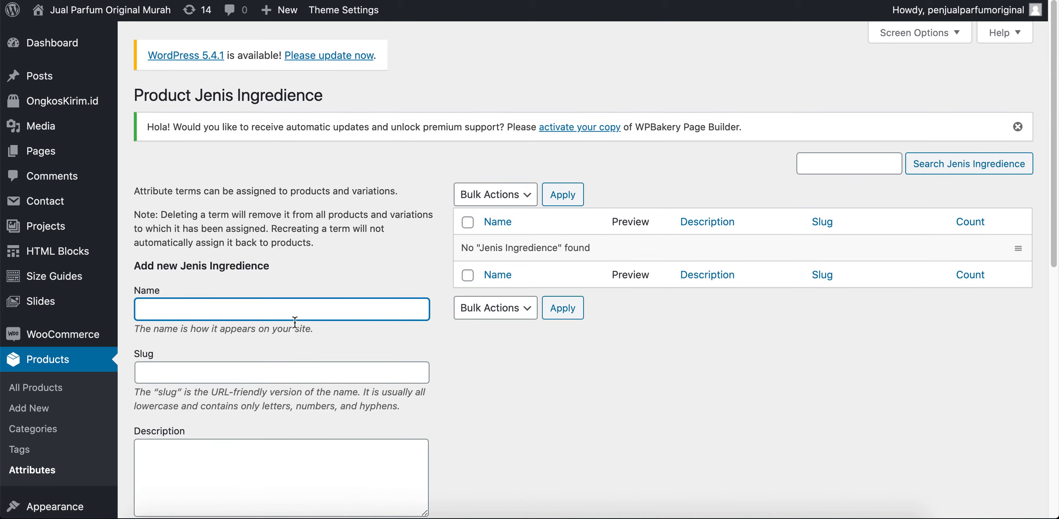
scroll(194, 287, down, 1)
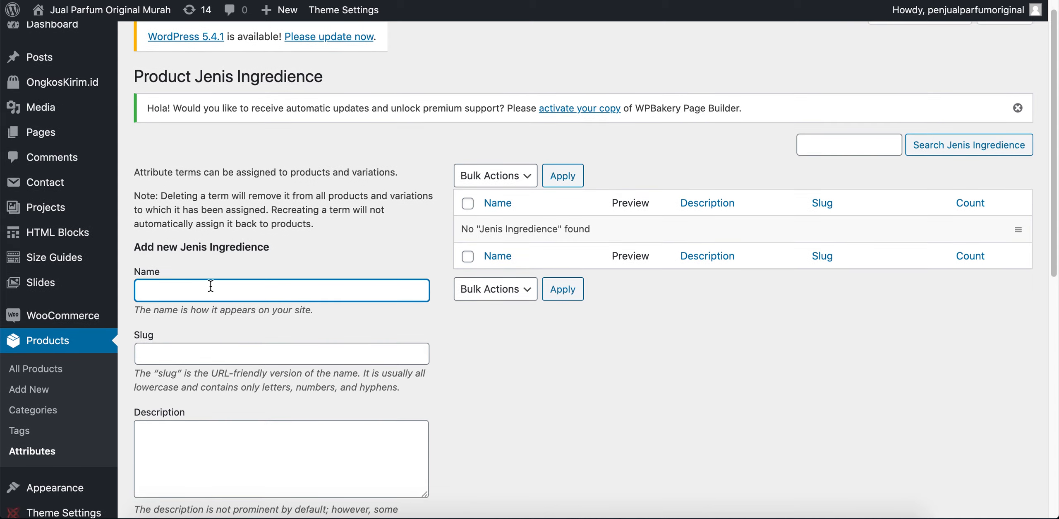
text(Rempah)
scroll(214, 285, down, 6)
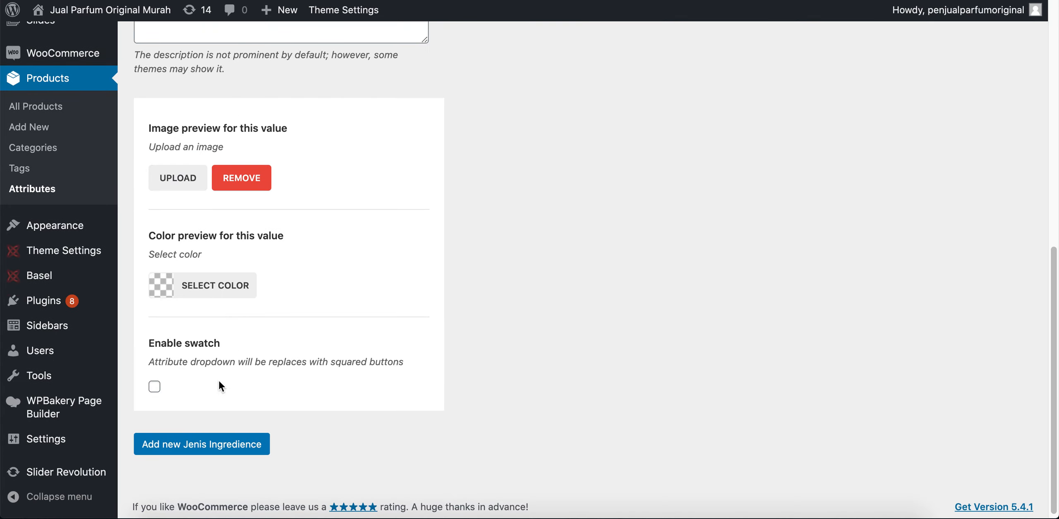
click(209, 451)
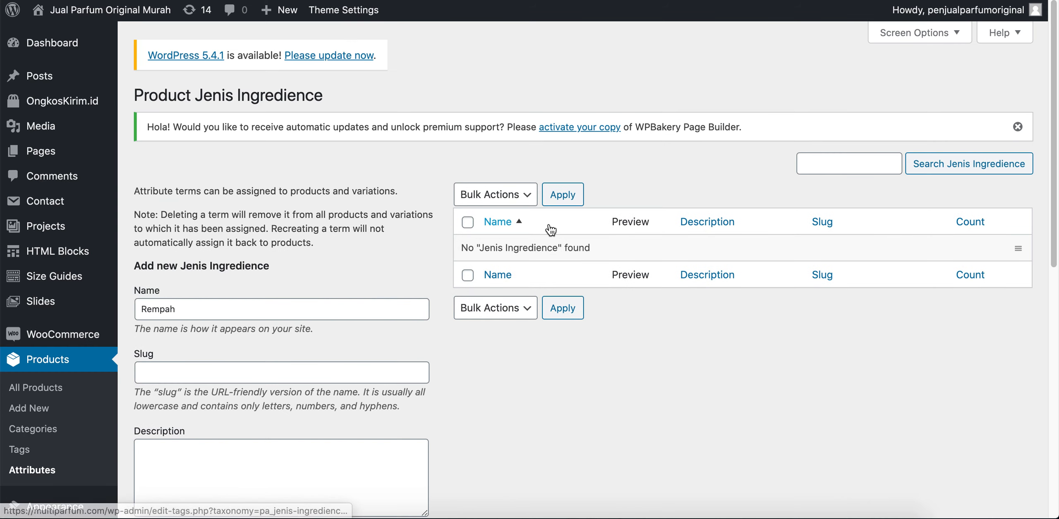
Add a second Jenis Ingredience term named Alcohol
click(246, 308)
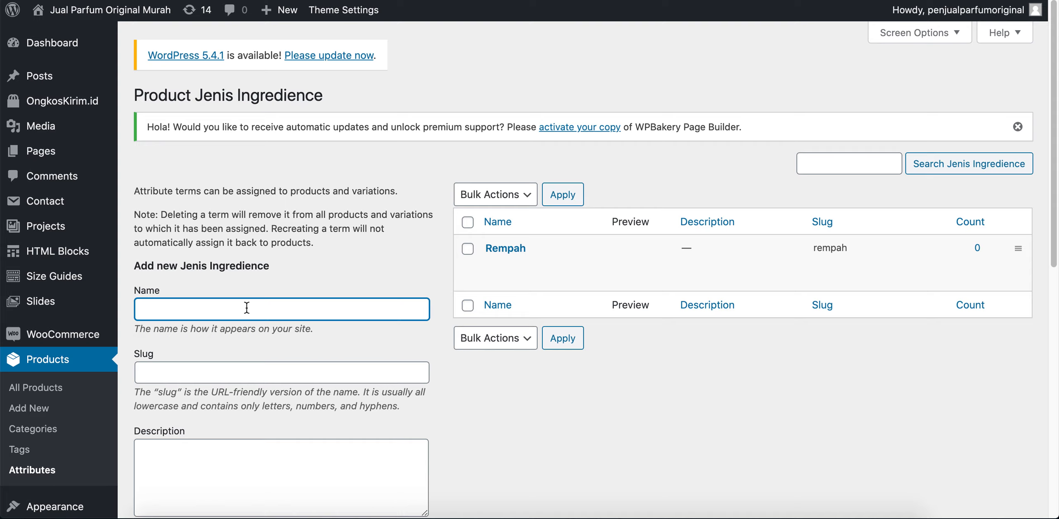
text(Alcohol)
scroll(243, 309, down, 5)
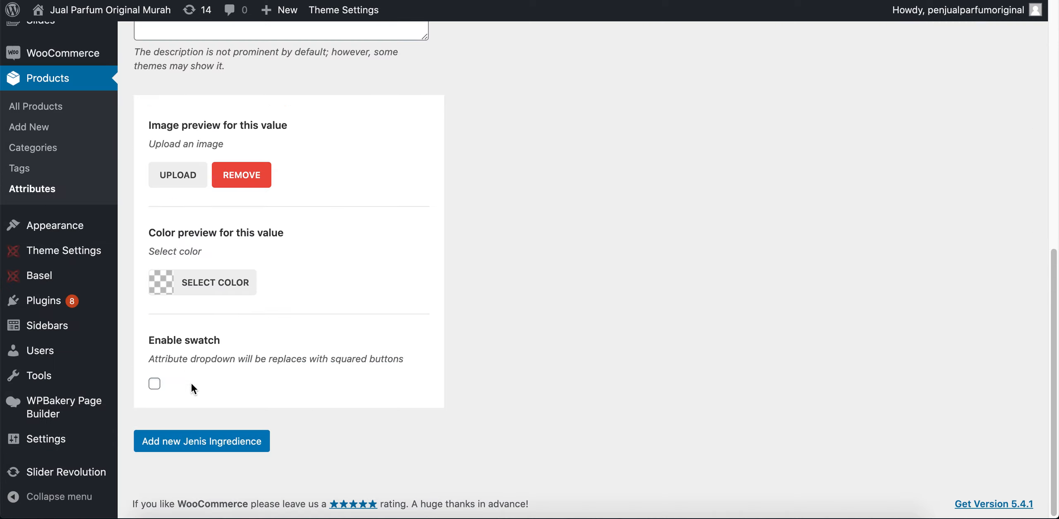
click(208, 441)
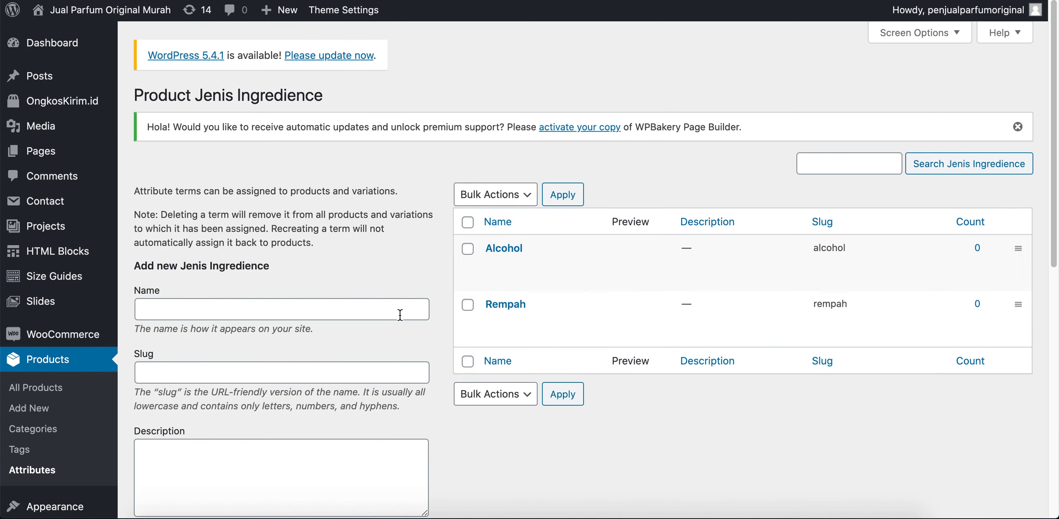
Open the product La Rive Hitfire For Men EDT 90ml (Tester) for editing from the full product list
scroll(313, 161, down, 3)
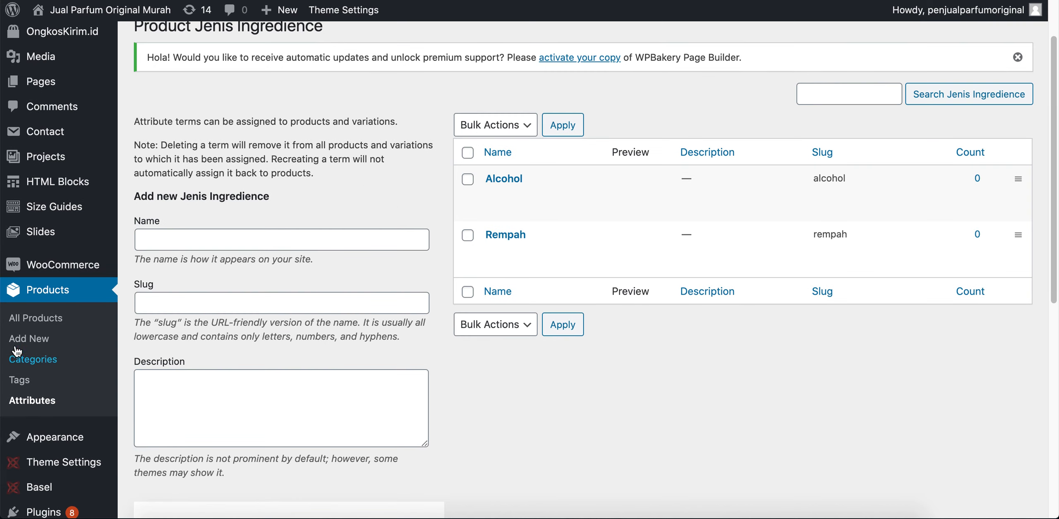
click(46, 326)
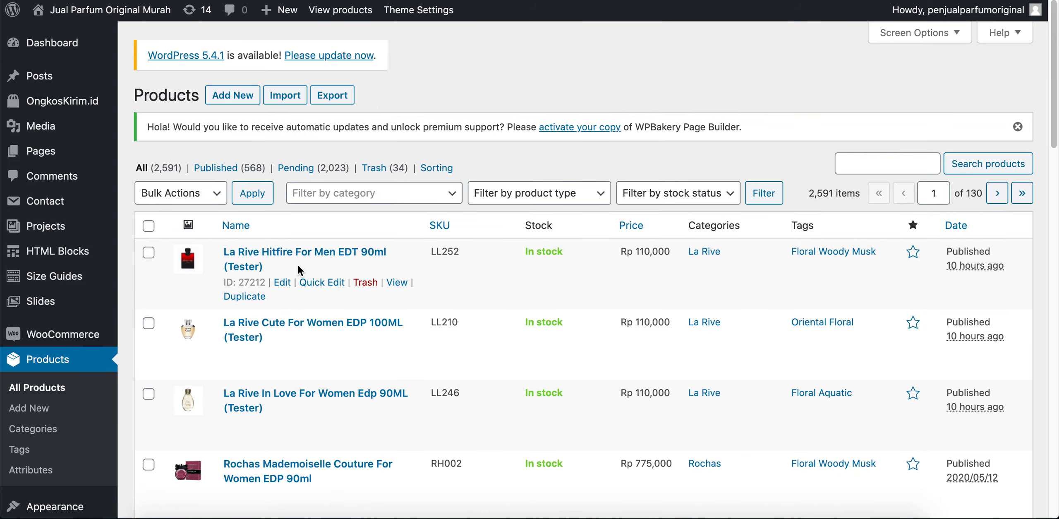
scroll(298, 265, down, 1)
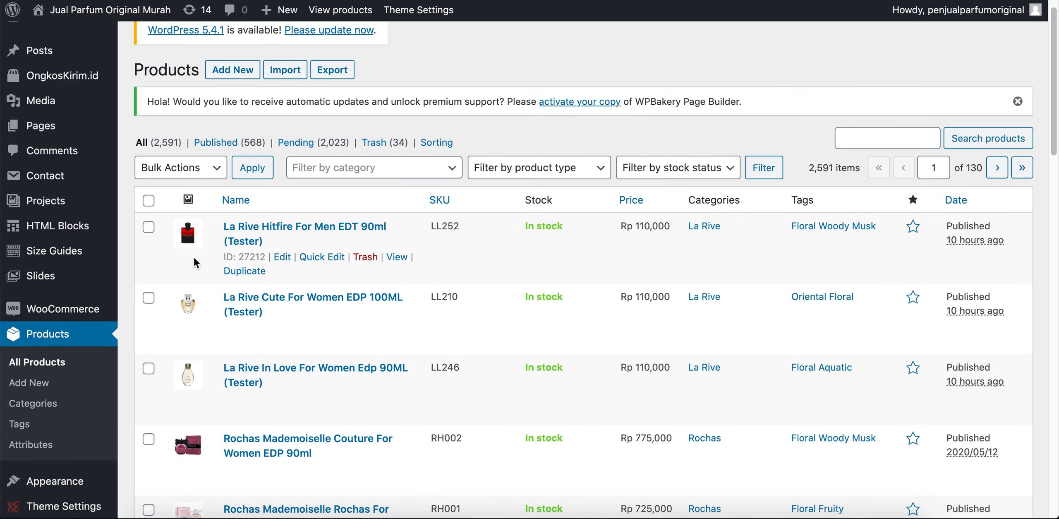
click(282, 256)
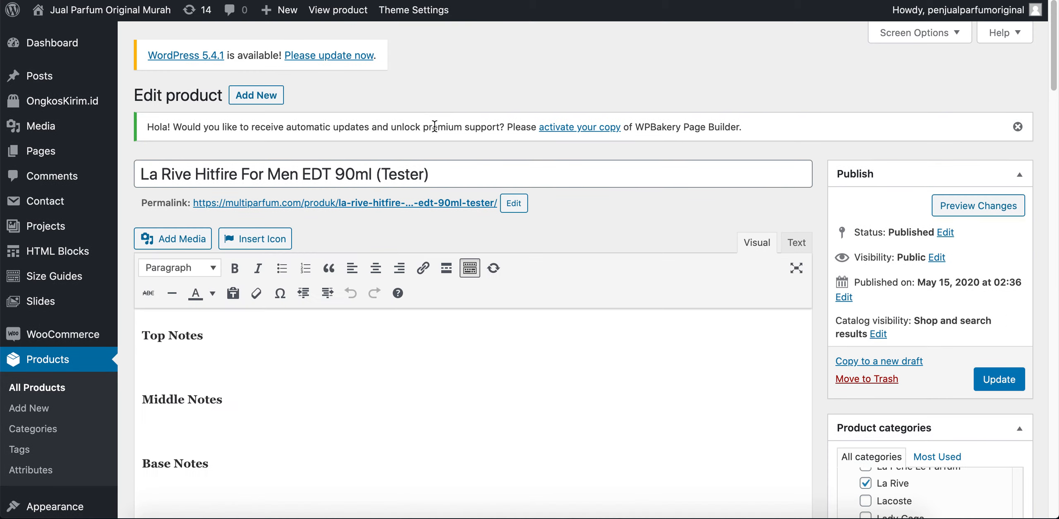
Add the Jenis Ingredience attribute with the value Rempah to the product data and save the attributes
scroll(434, 126, down, 20)
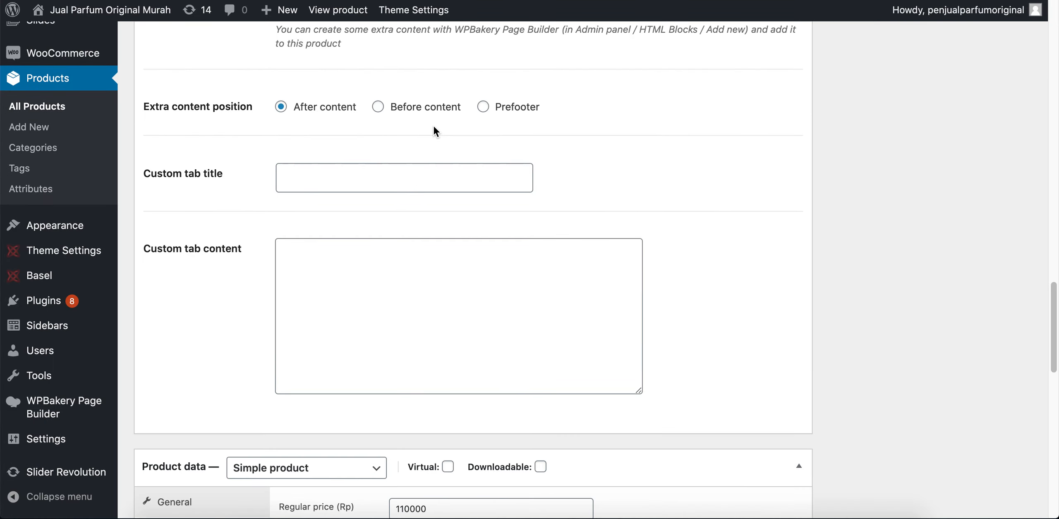
scroll(434, 126, up, 2)
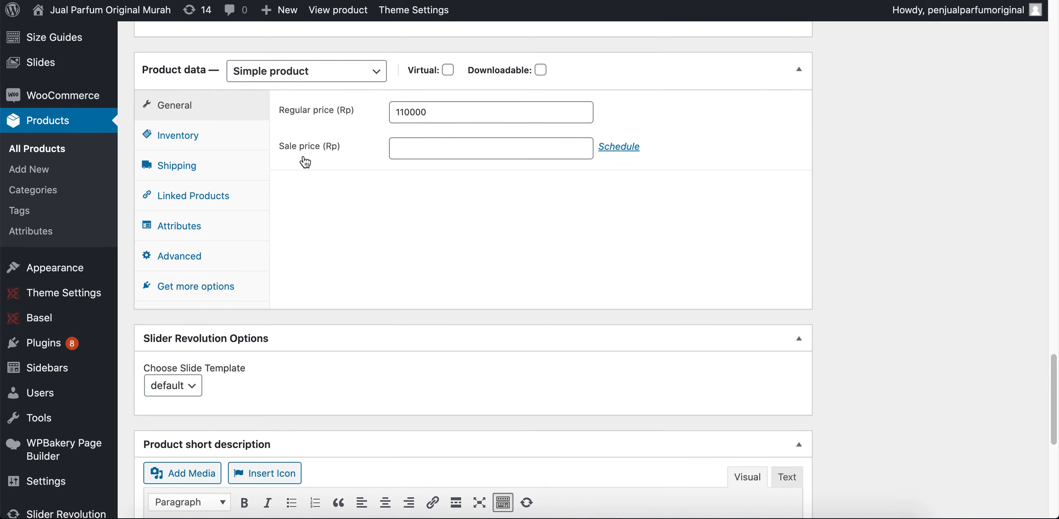
click(188, 234)
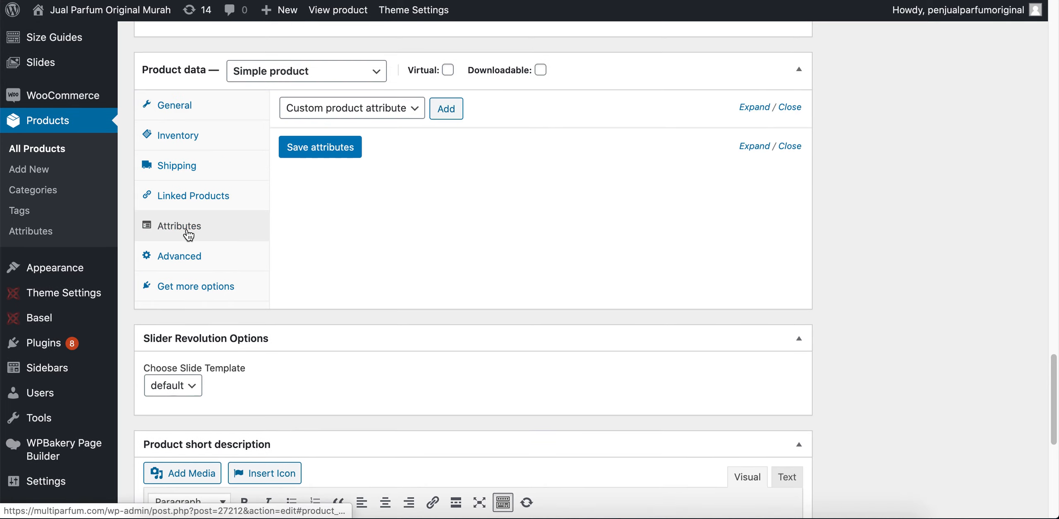
click(396, 110)
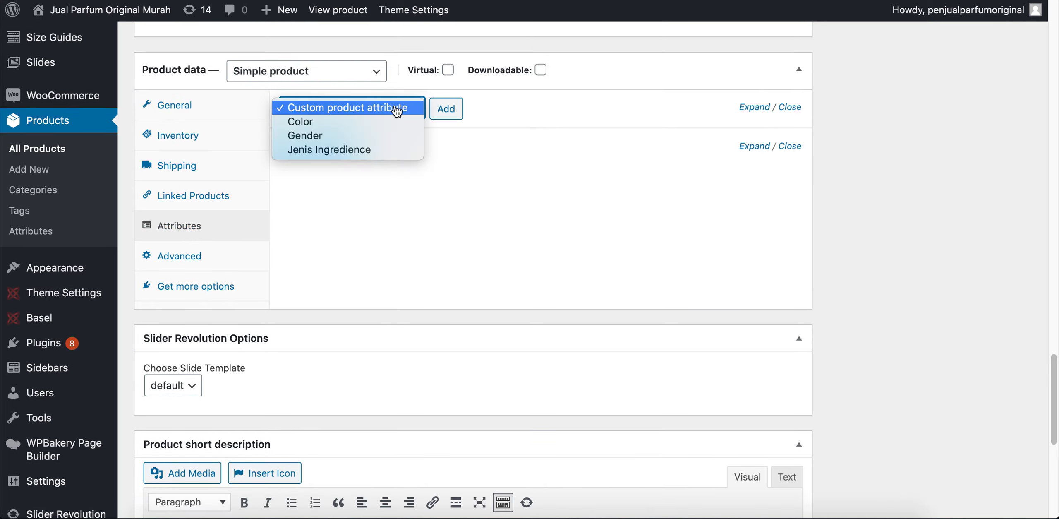
click(371, 150)
click(446, 119)
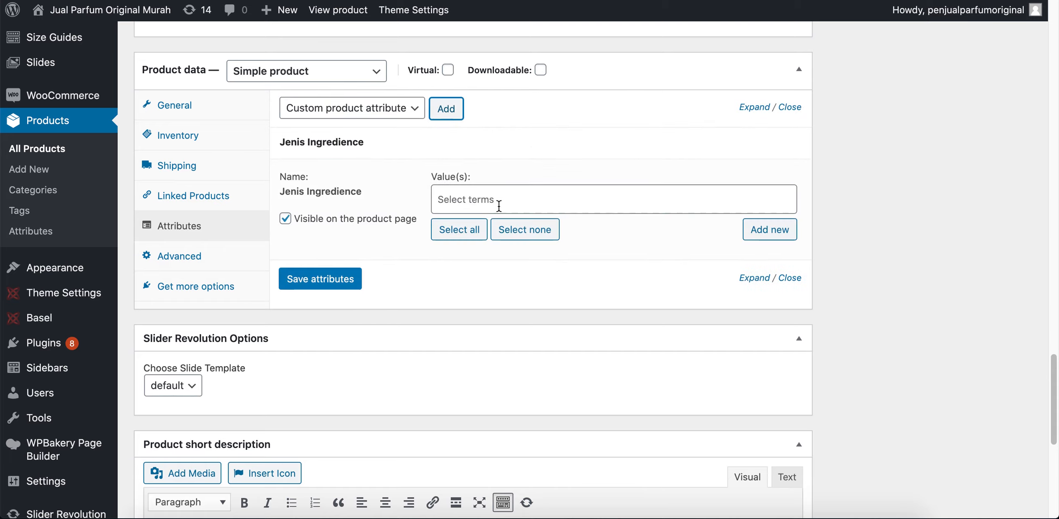
click(486, 191)
click(470, 250)
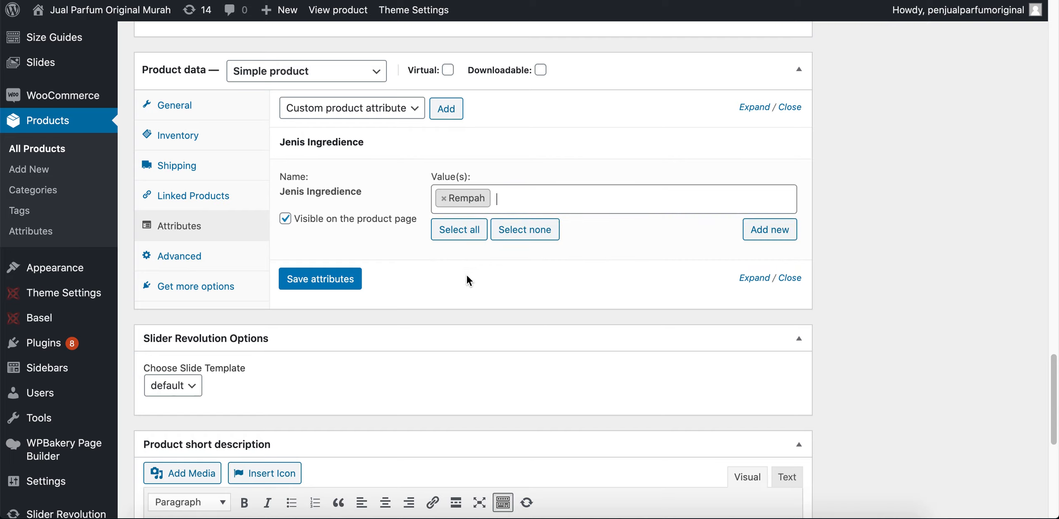
click(353, 284)
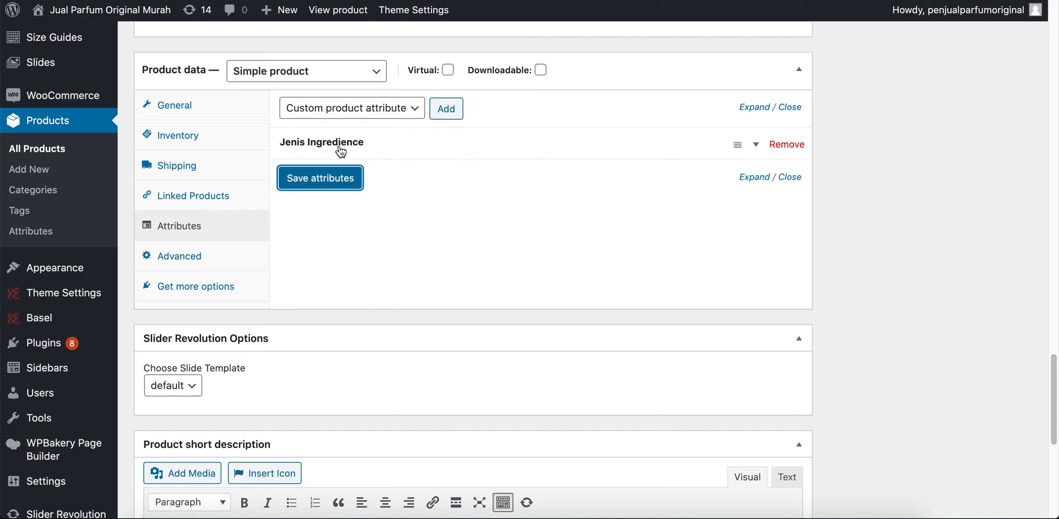
Add the Gender attribute with the value Male to the product and save the attributes
click(406, 109)
click(373, 139)
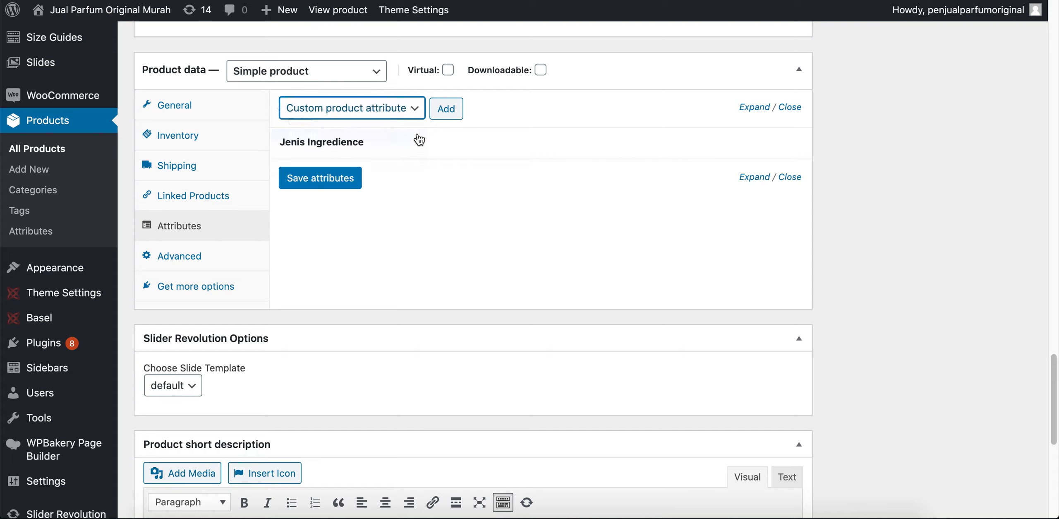
click(445, 108)
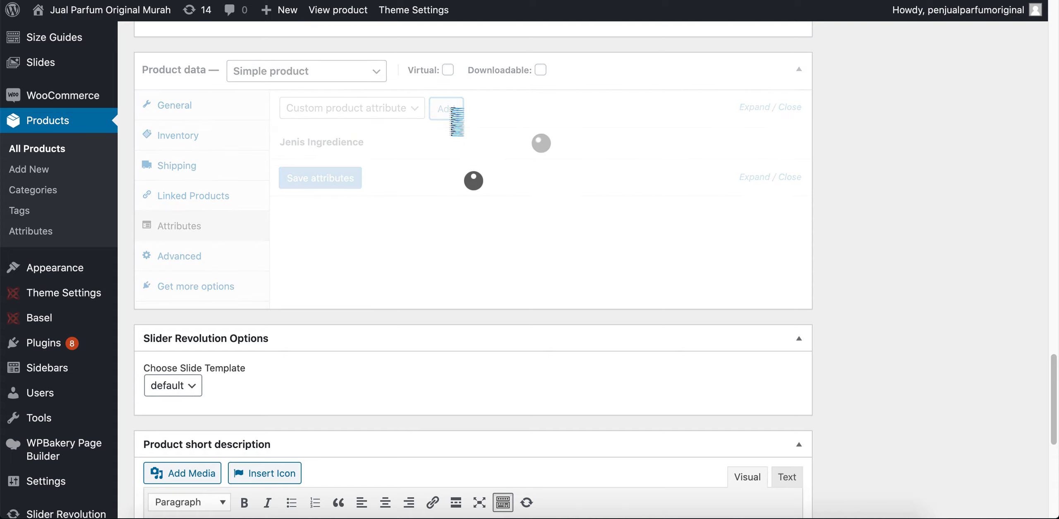
click(479, 231)
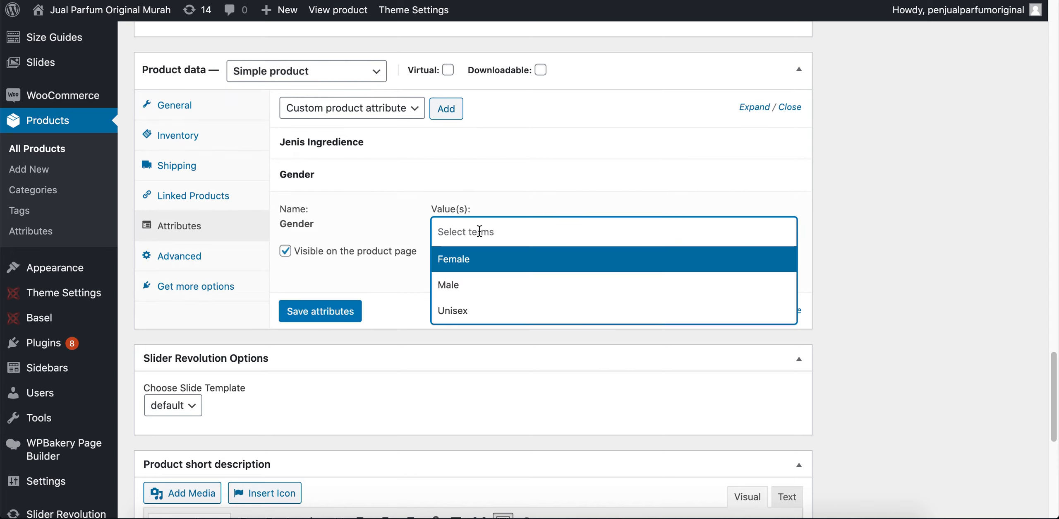
click(470, 286)
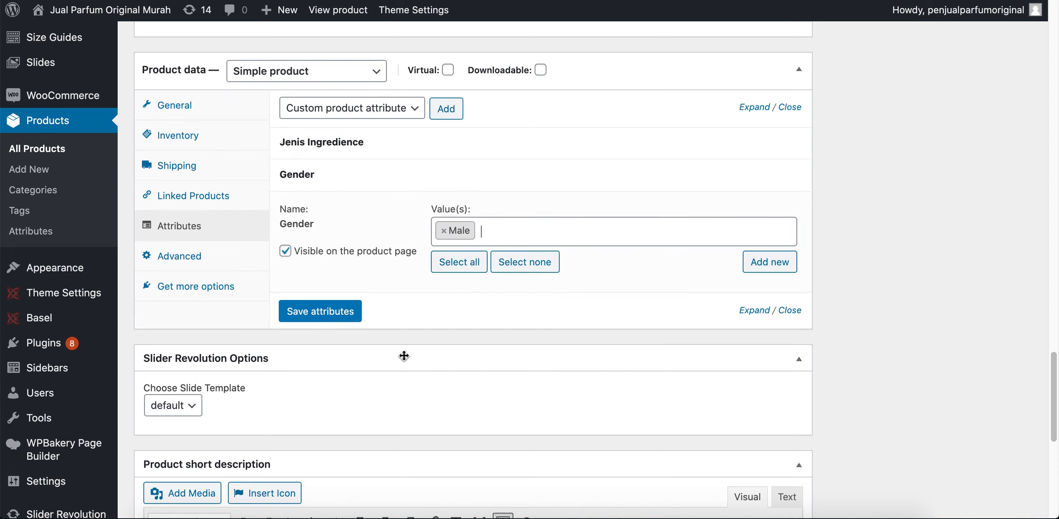
click(344, 324)
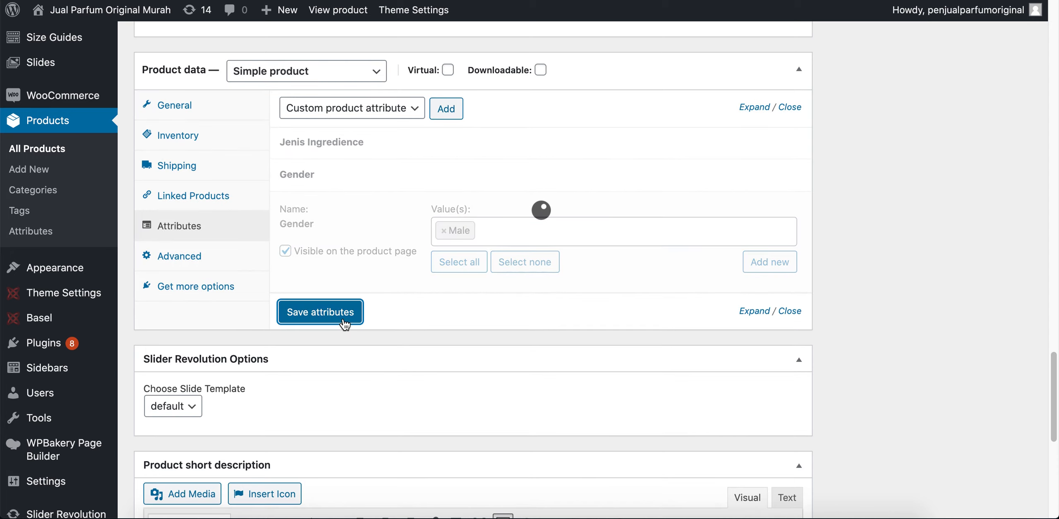
click(406, 111)
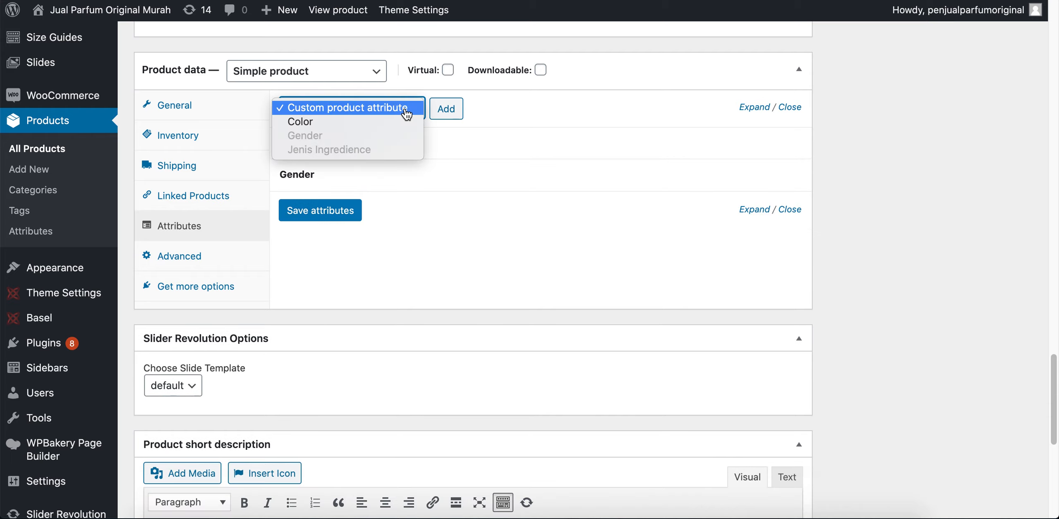
click(405, 122)
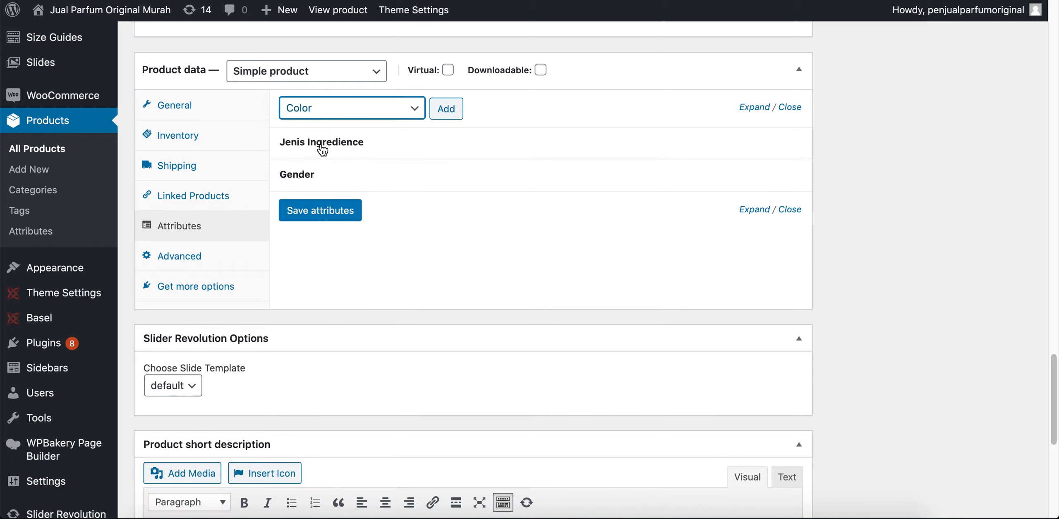
click(446, 110)
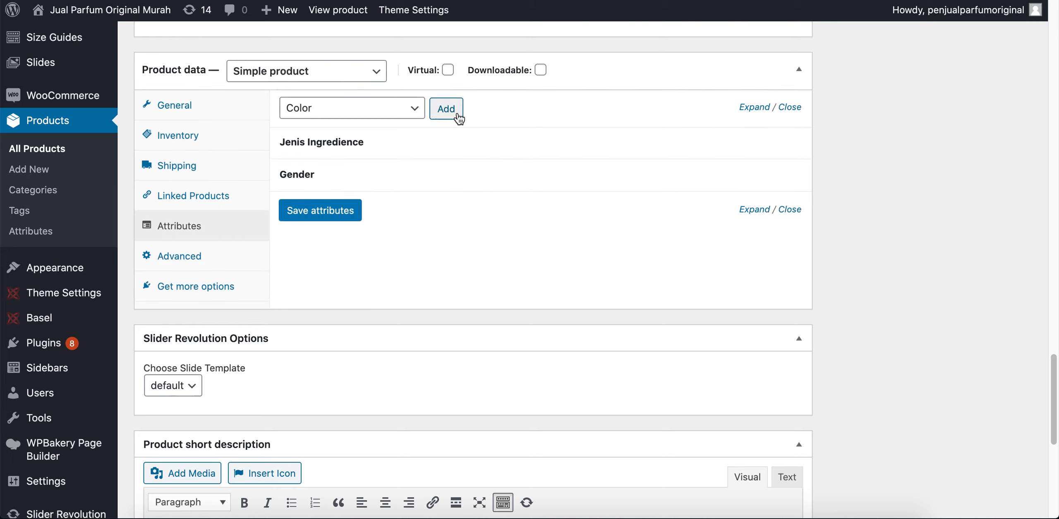
click(459, 118)
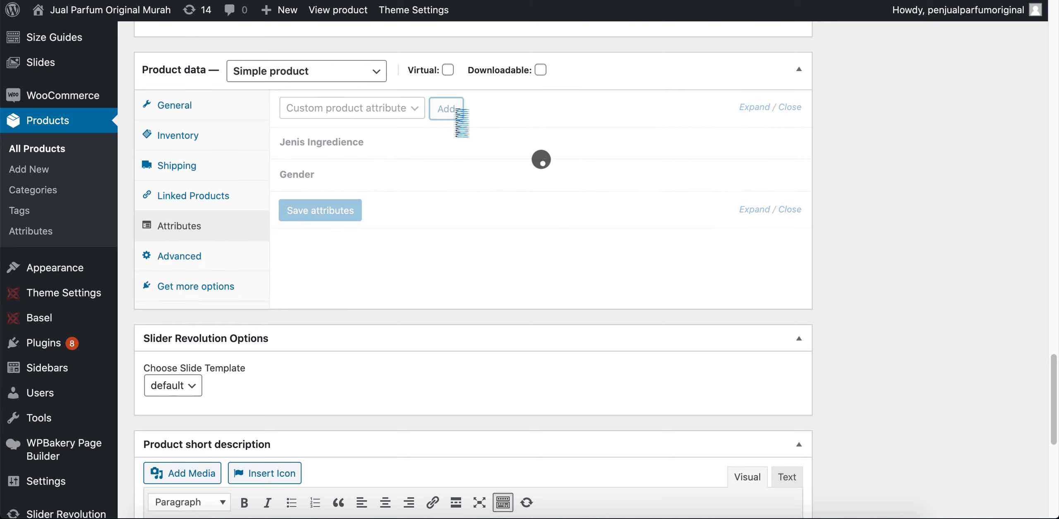
click(489, 271)
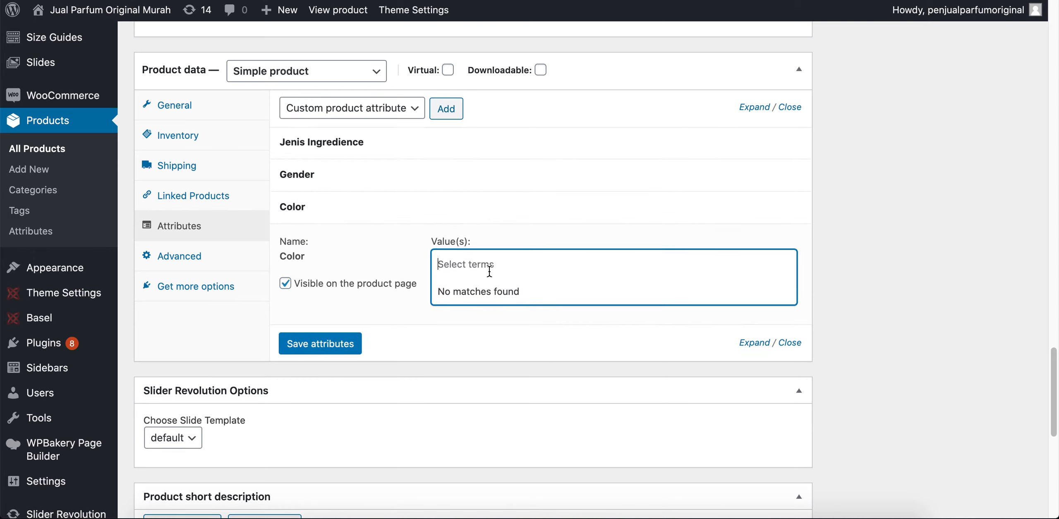
click(792, 219)
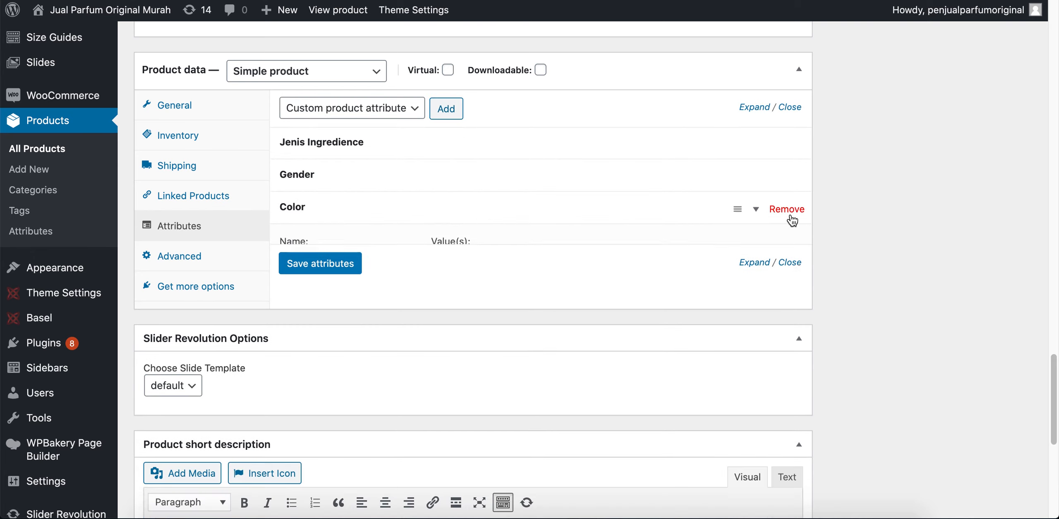
click(793, 210)
click(664, 50)
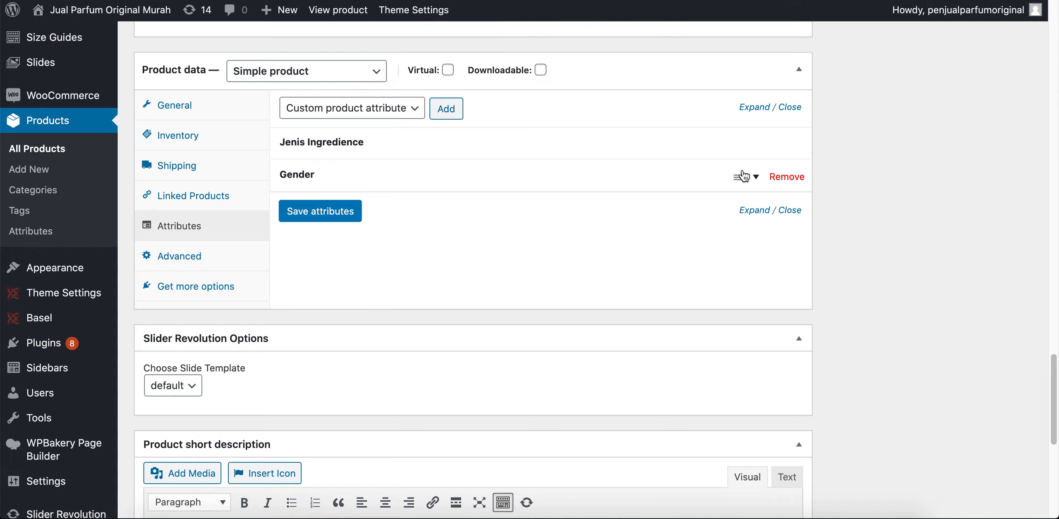
Save the product's Jenis Ingredience and Gender attributes and update the published product
click(343, 211)
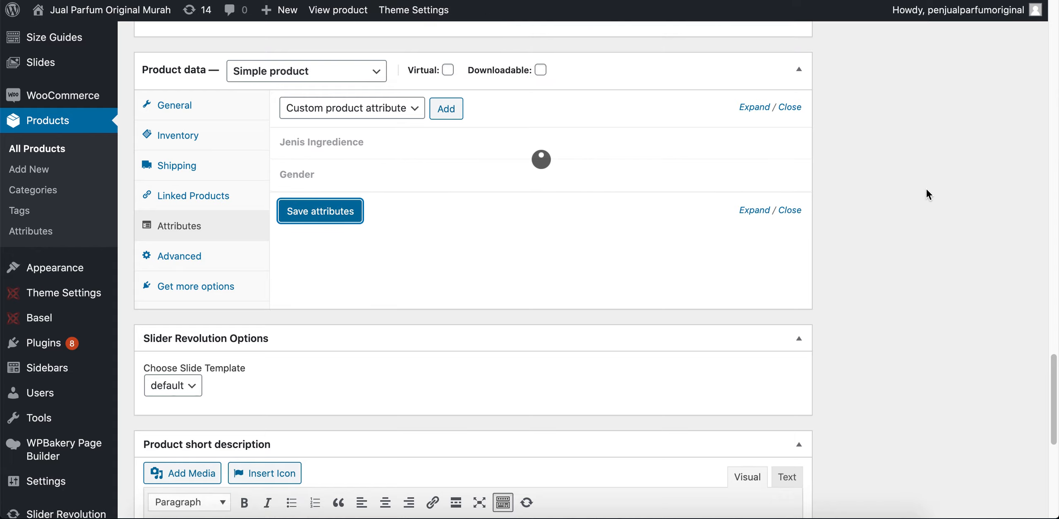
scroll(924, 187, up, 20)
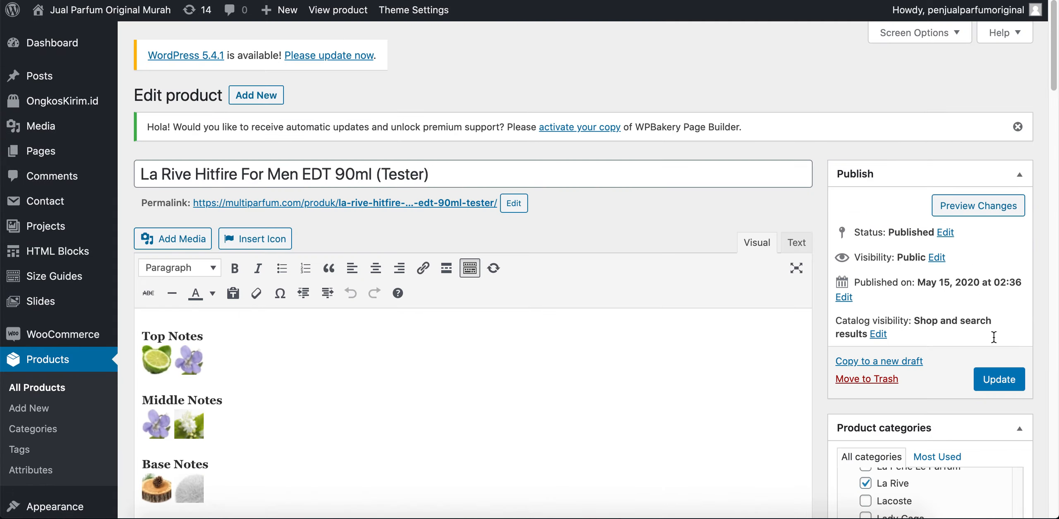
click(1000, 379)
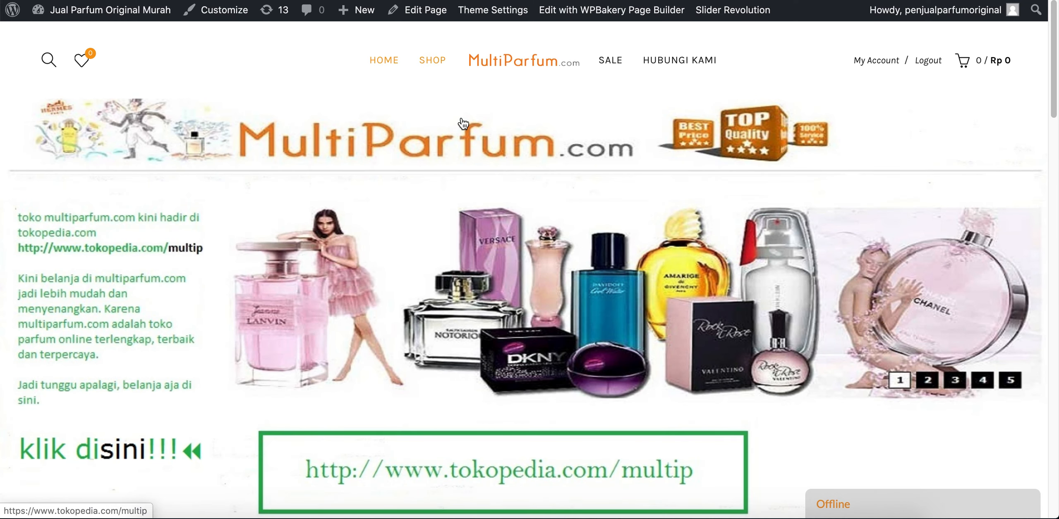
Examine the storefront shop page's sidebar, including the category list, aroma tags, price filter and product search
scroll(265, 219, down, 8)
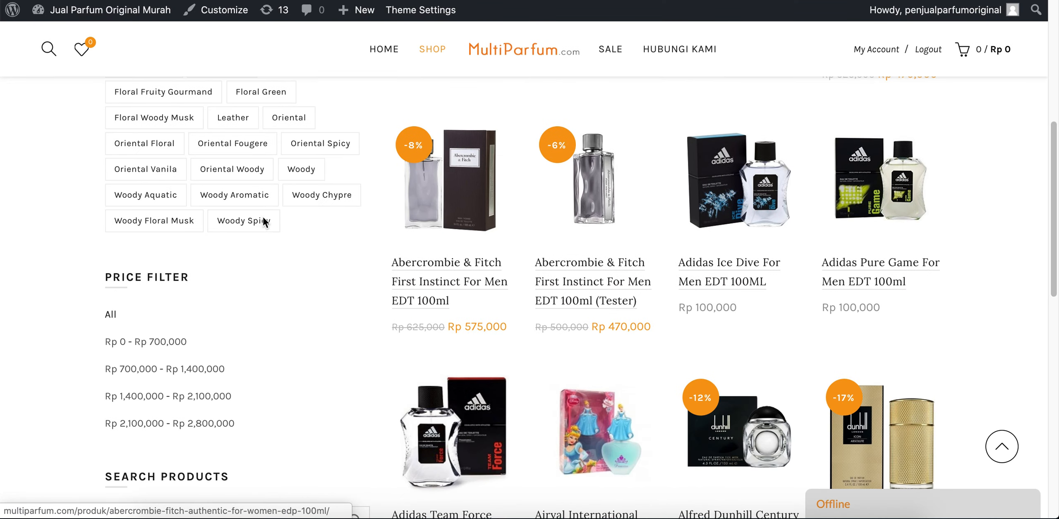
scroll(261, 202, down, 5)
scroll(262, 202, up, 4)
scroll(263, 202, up, 8)
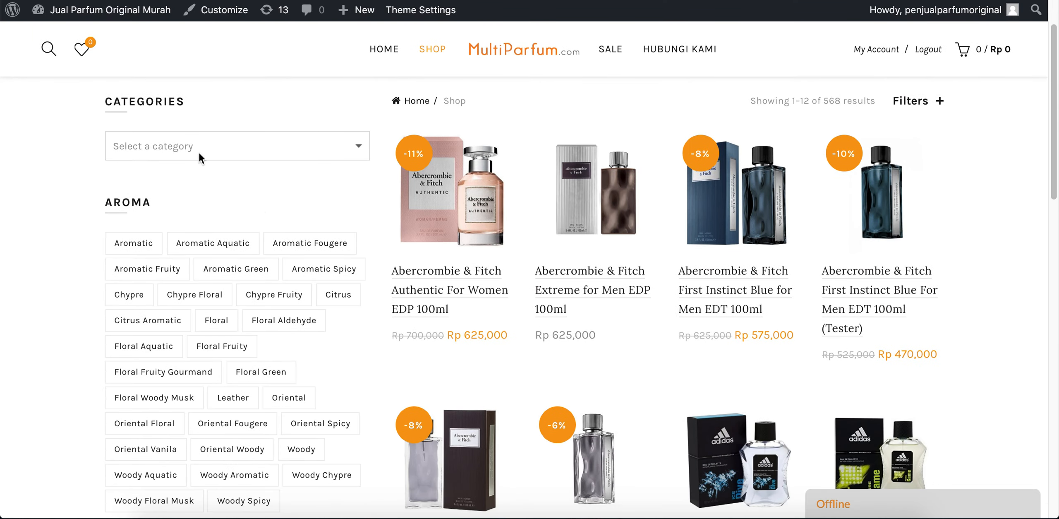
click(186, 145)
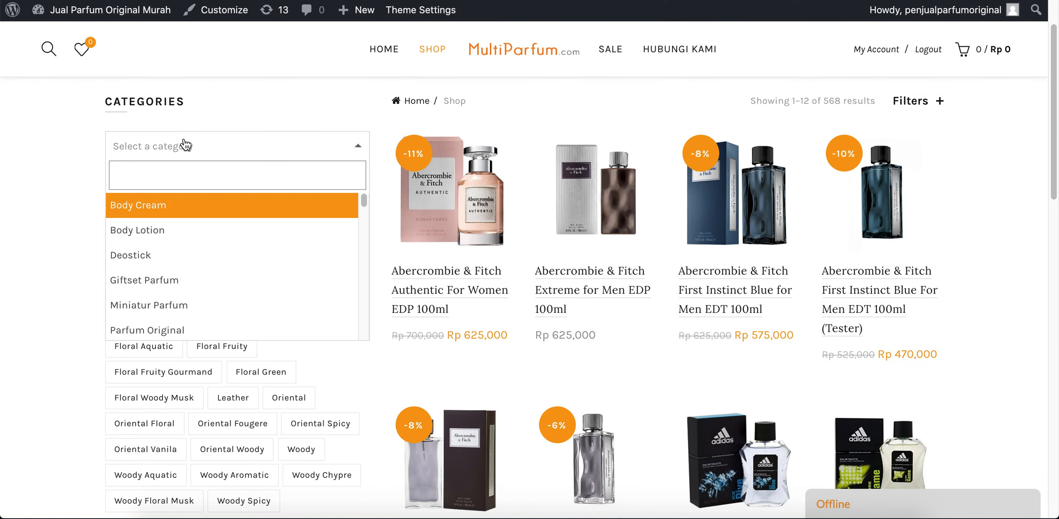
click(62, 161)
scroll(76, 170, down, 6)
scroll(259, 236, down, 3)
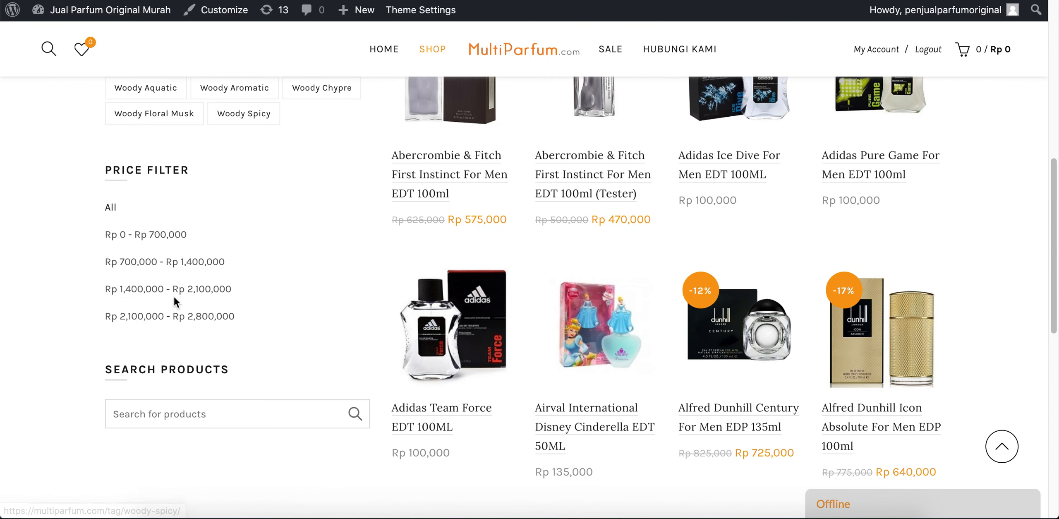
scroll(170, 269, down, 2)
scroll(261, 333, up, 11)
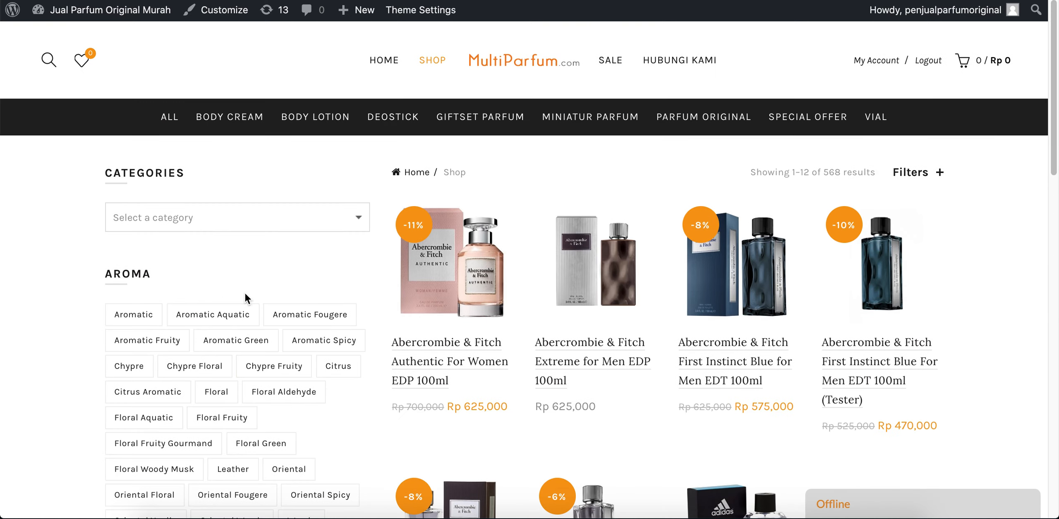
scroll(232, 227, down, 10)
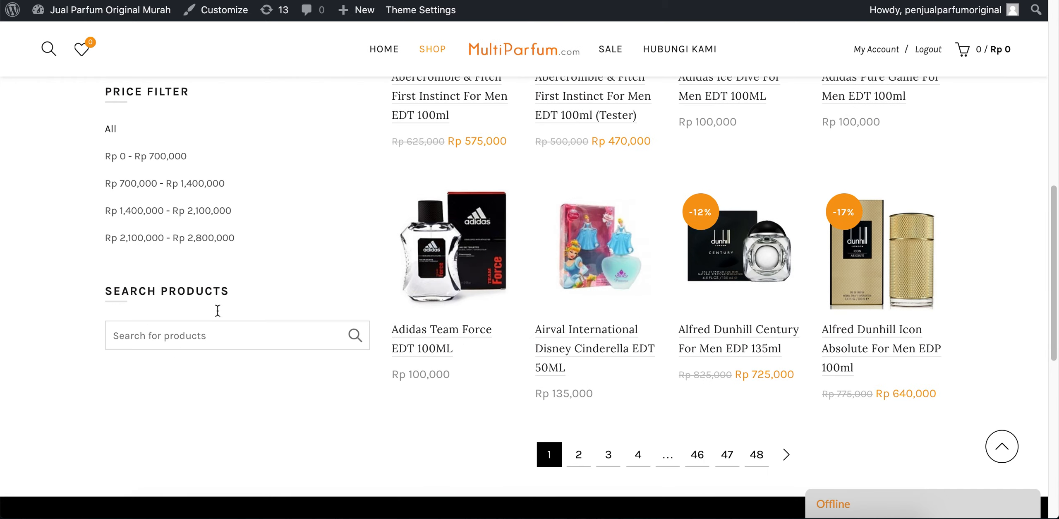
scroll(218, 307, up, 10)
scroll(166, 291, down, 1)
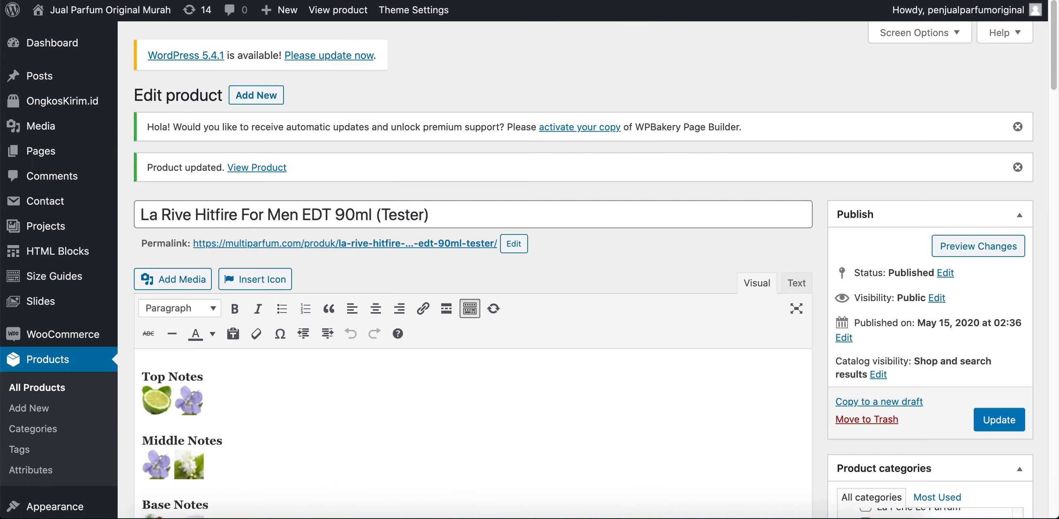
Open the site's widget management page from the product editing page
scroll(119, 325, down, 5)
mouse_move(98, 323)
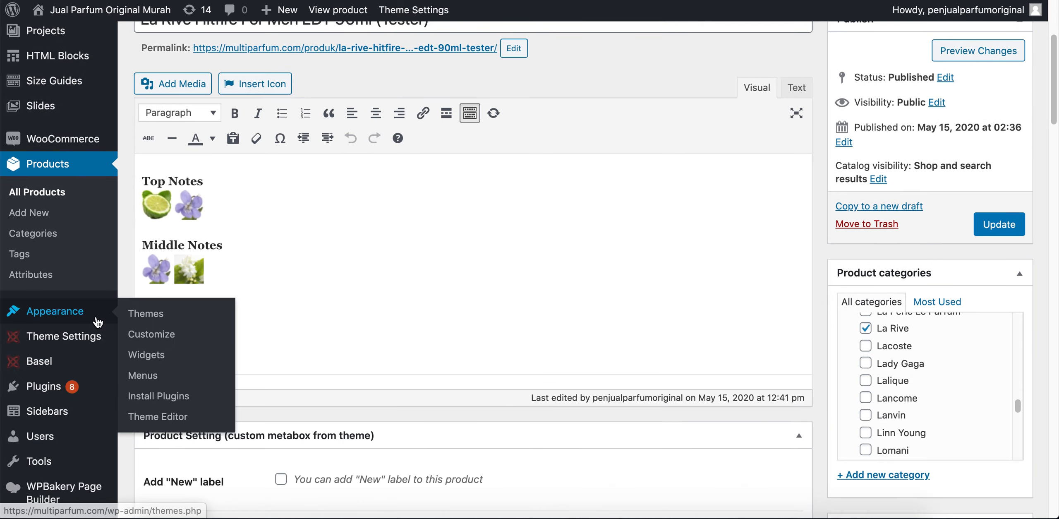
click(165, 362)
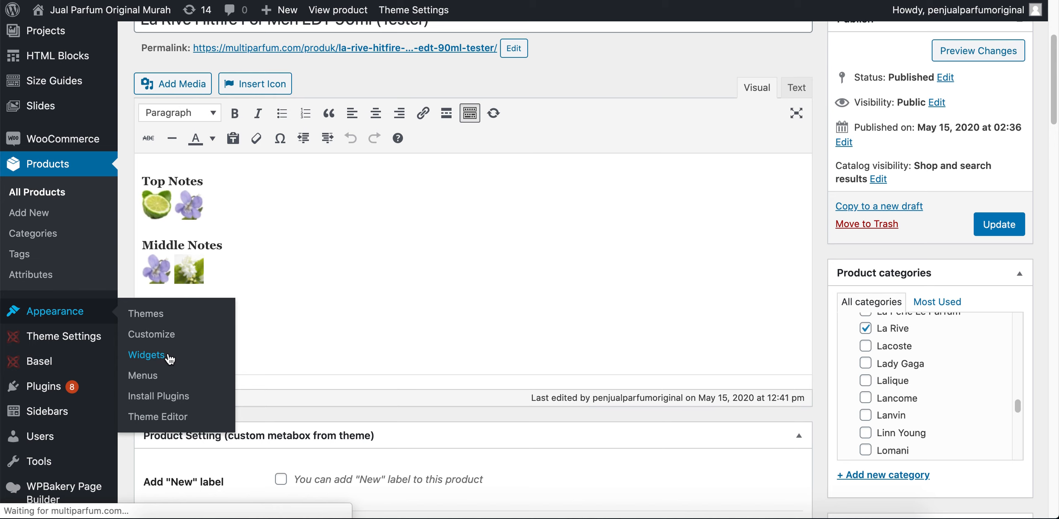
Add the BASEL WooCommerce Layered Nav widget to the Shop page Widget Area
scroll(412, 299, down, 10)
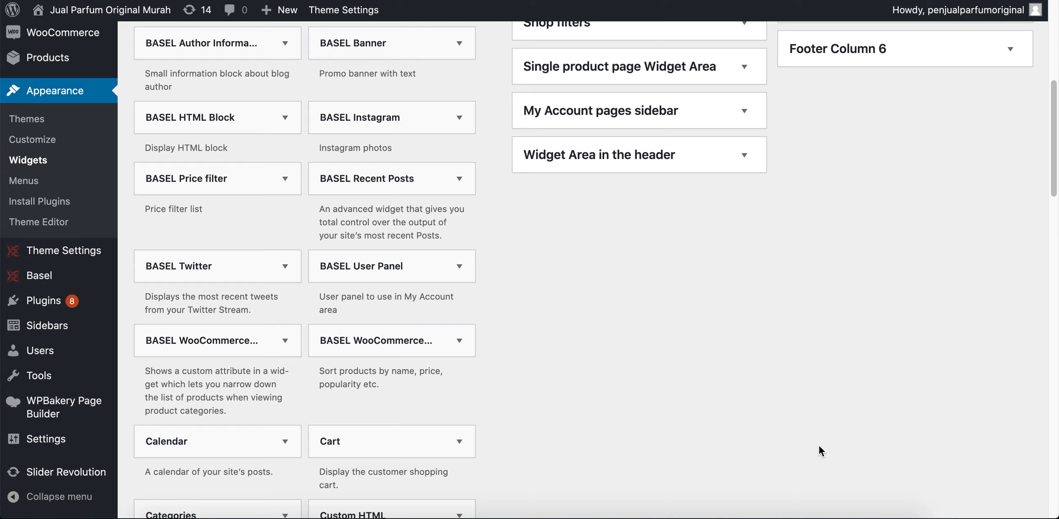
click(209, 342)
scroll(357, 324, down, 2)
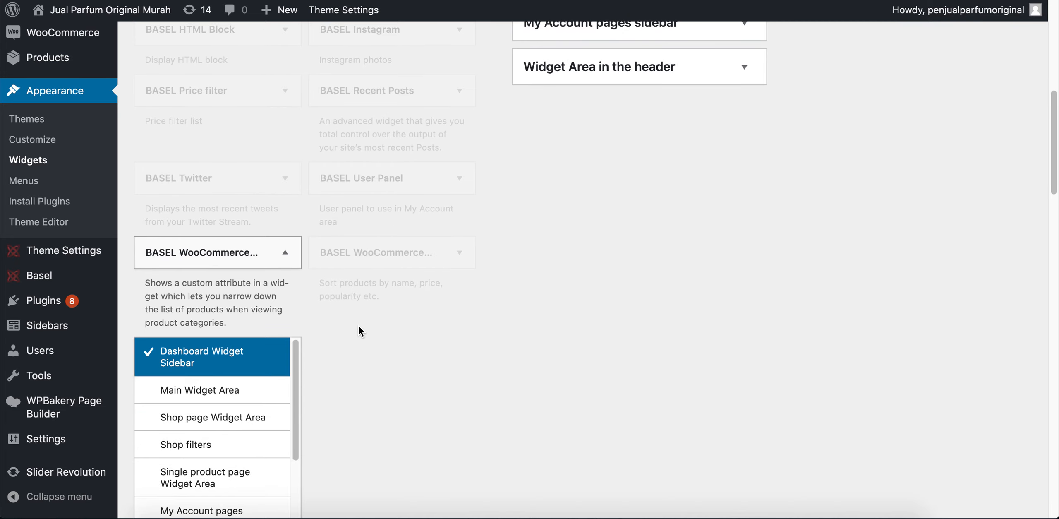
click(225, 419)
scroll(311, 340, down, 5)
click(239, 299)
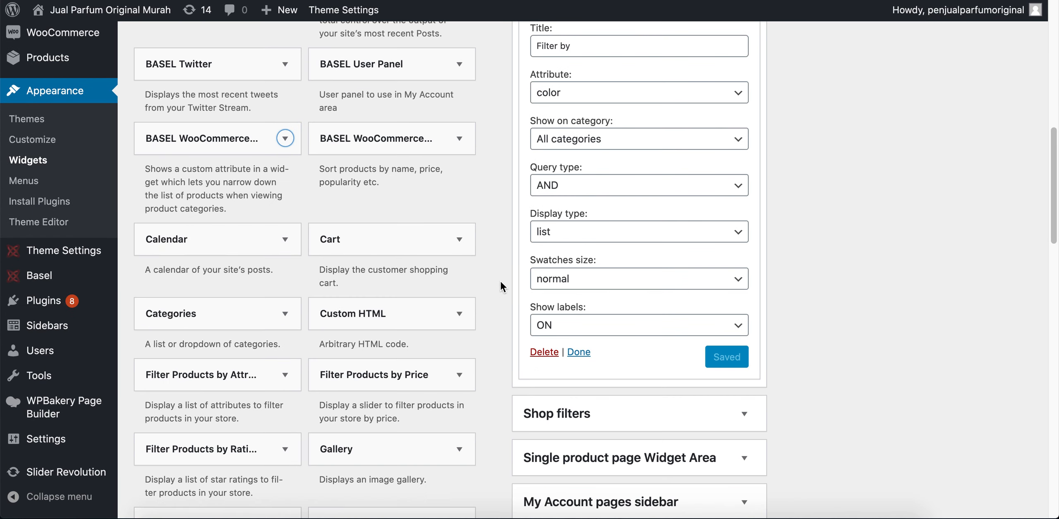
Title the new layered nav widget Filter by Gender, set its attribute to gender and save it
scroll(502, 279, up, 6)
click(584, 297)
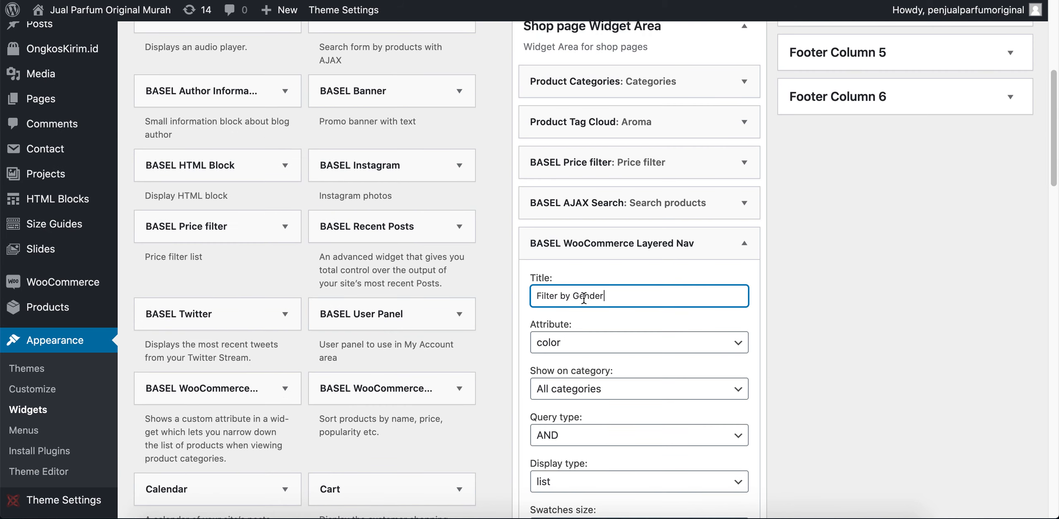
click(588, 342)
click(558, 358)
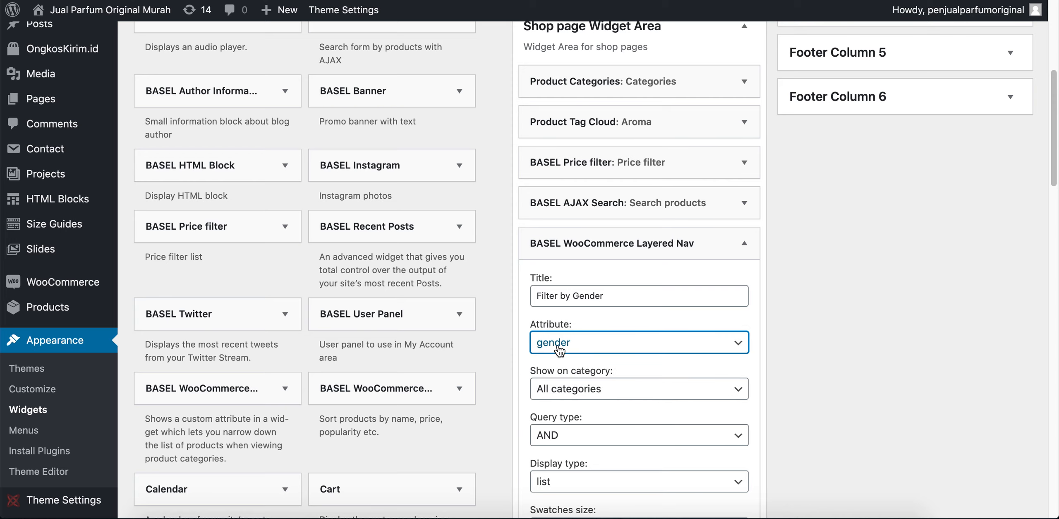
scroll(563, 346, down, 6)
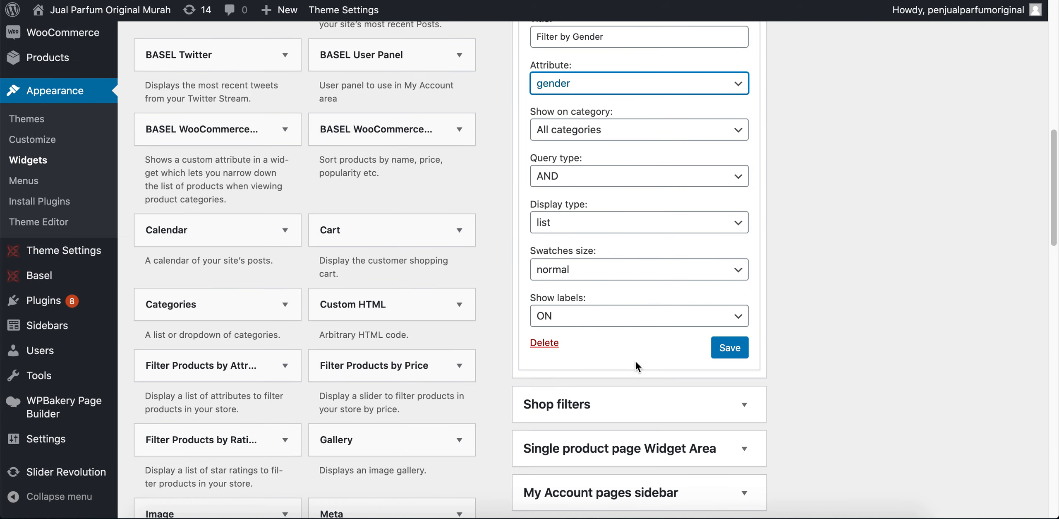
click(728, 345)
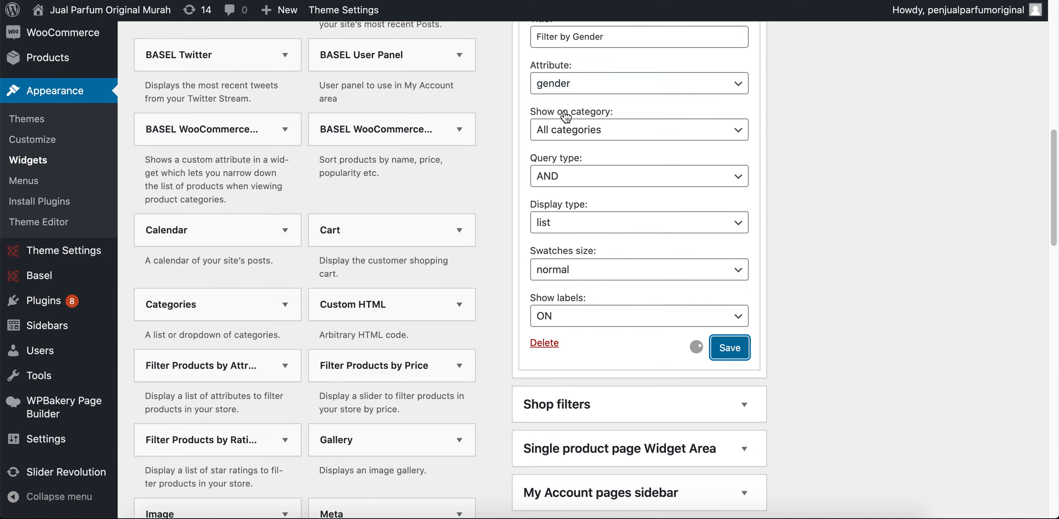
Check the gender filter on the storefront shop page by filtering the products by Male
scroll(558, 95, up, 1)
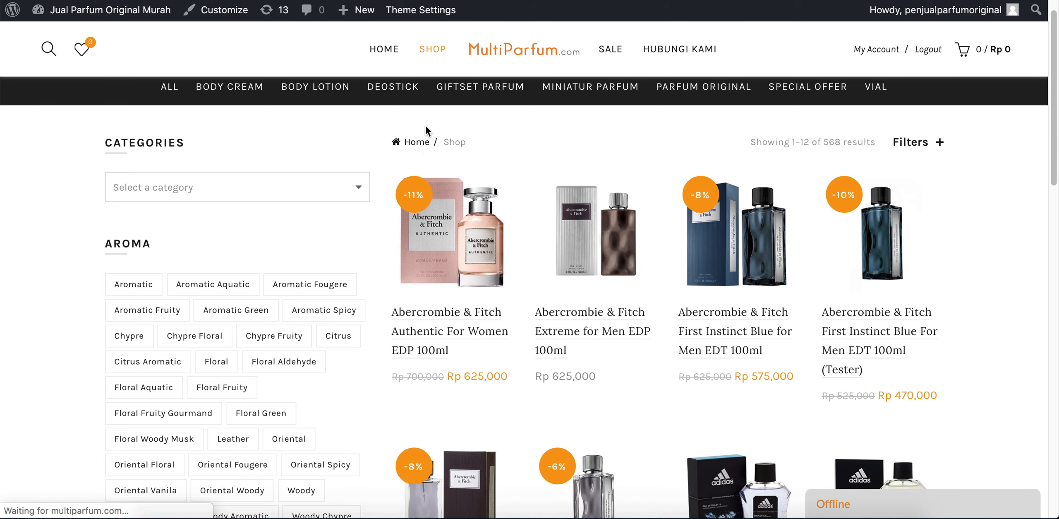
click(425, 193)
scroll(414, 190, down, 15)
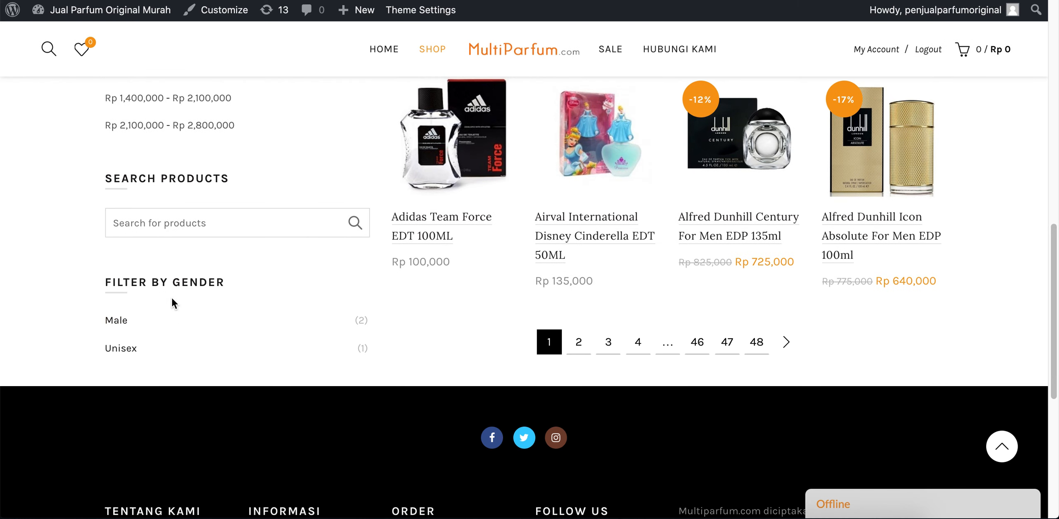
click(121, 320)
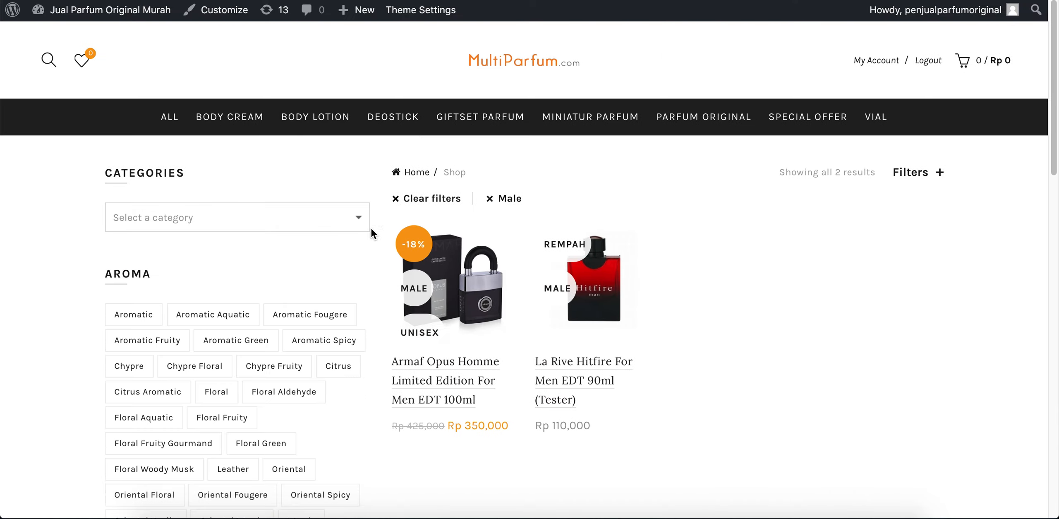
scroll(362, 299, down, 15)
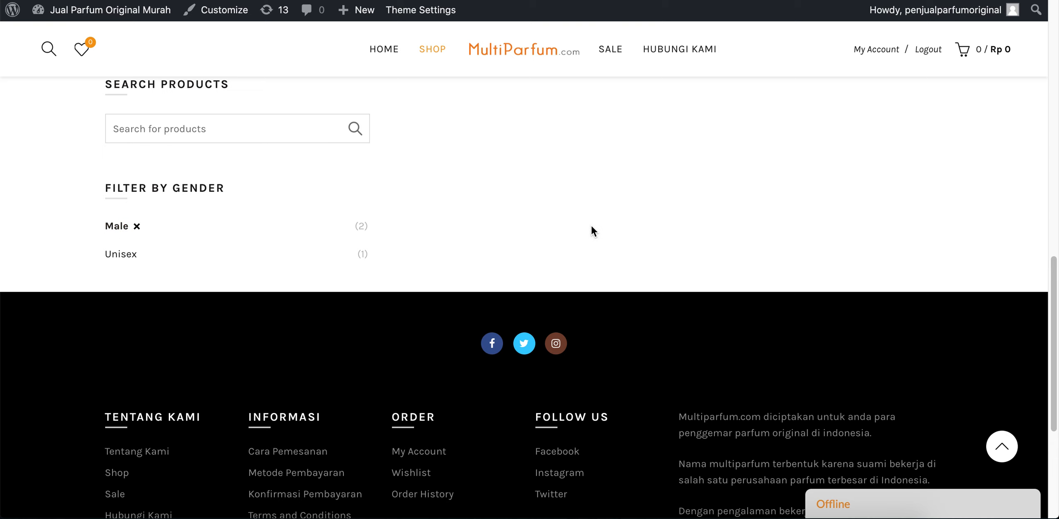
scroll(590, 229, up, 15)
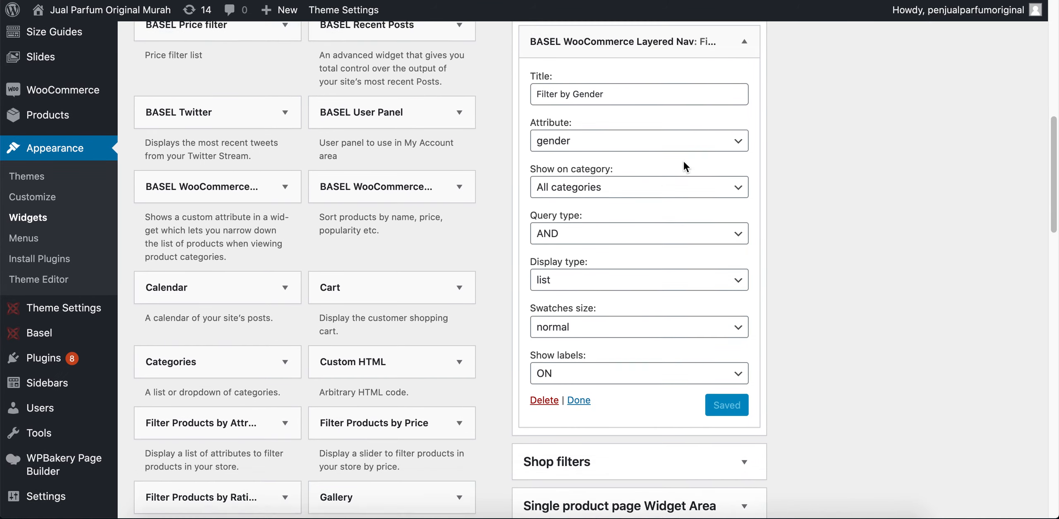
Collapse the Filter by Gender widget and add another BASEL WooCommerce Layered Nav widget to the Shop page Widget Area
scroll(682, 166, up, 5)
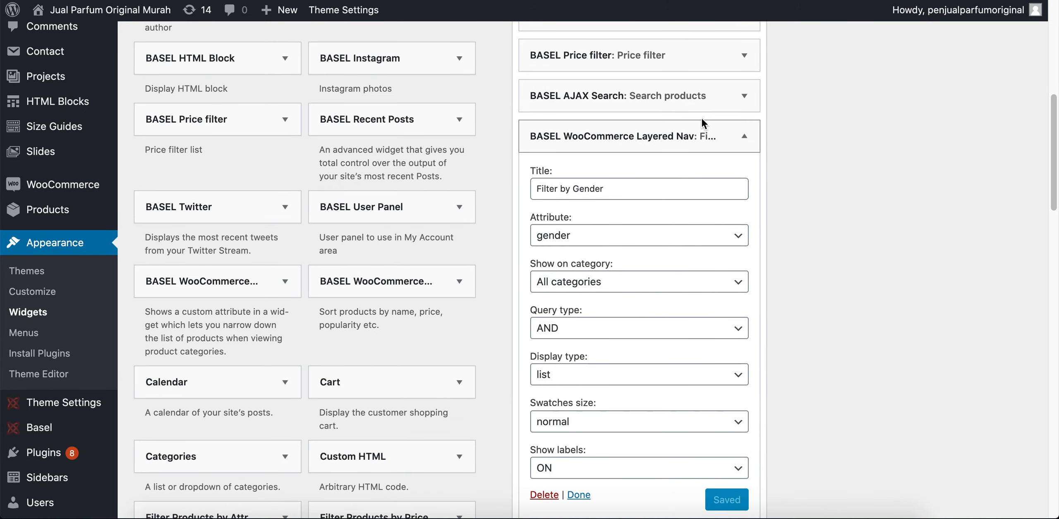
click(702, 137)
scroll(210, 304, down, 3)
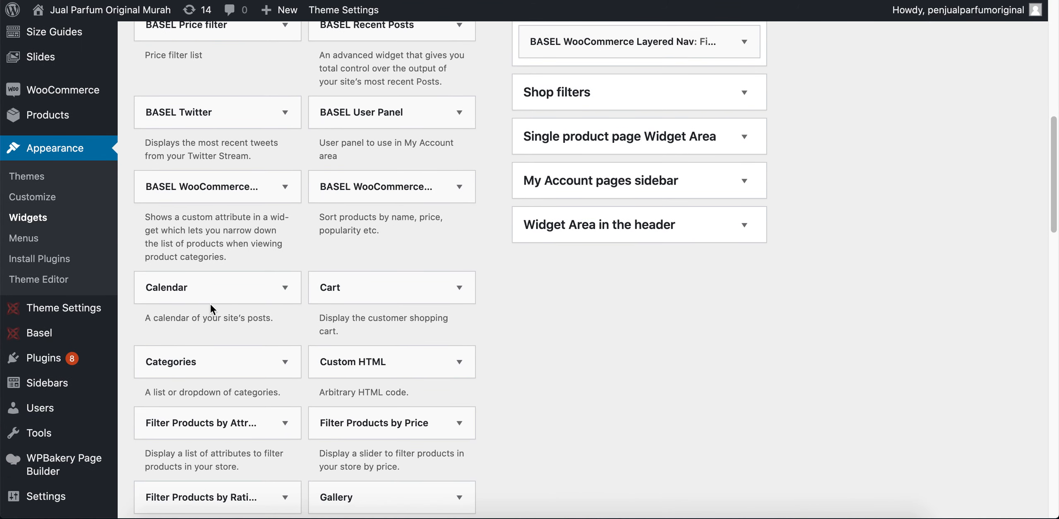
scroll(203, 201, up, 2)
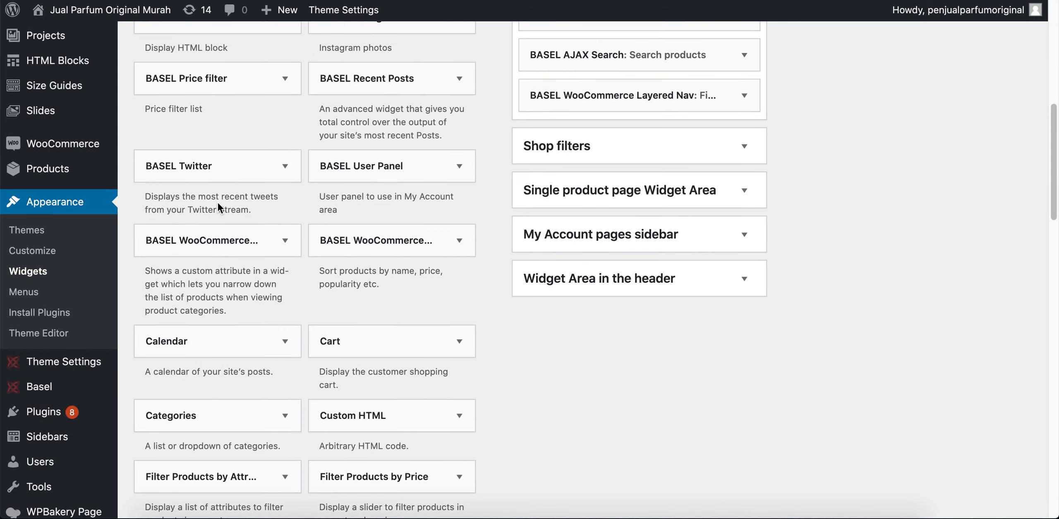
click(232, 244)
scroll(354, 393, down, 4)
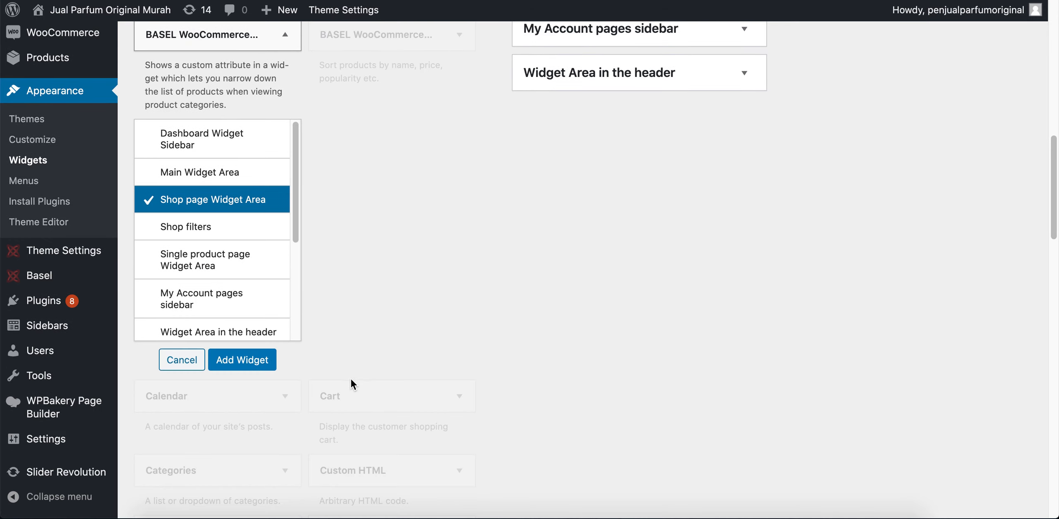
click(267, 361)
Set the new layered nav widget's attribute to jenis-ingredience, title it Filter by Jenis Ingredience and save it
scroll(589, 318, down, 2)
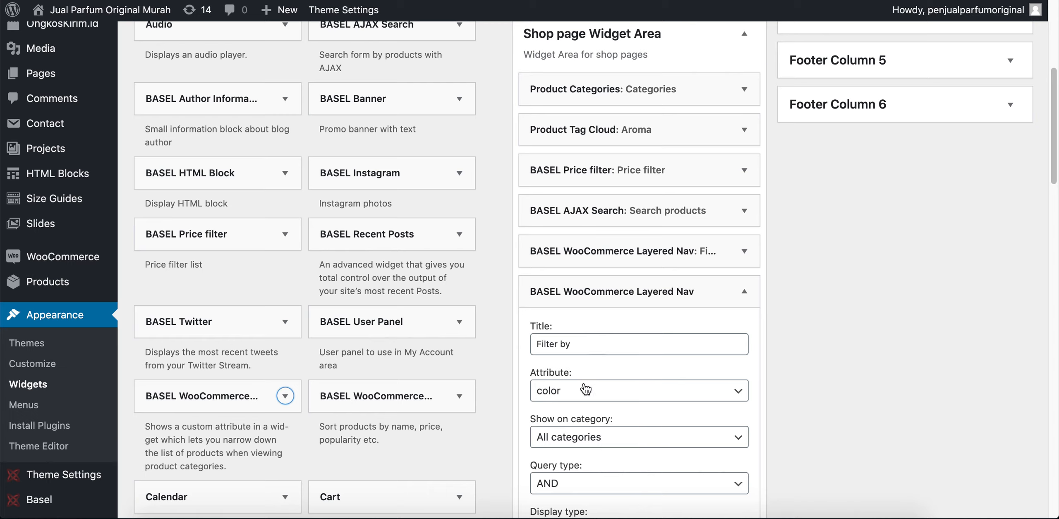
click(584, 390)
click(584, 421)
click(611, 346)
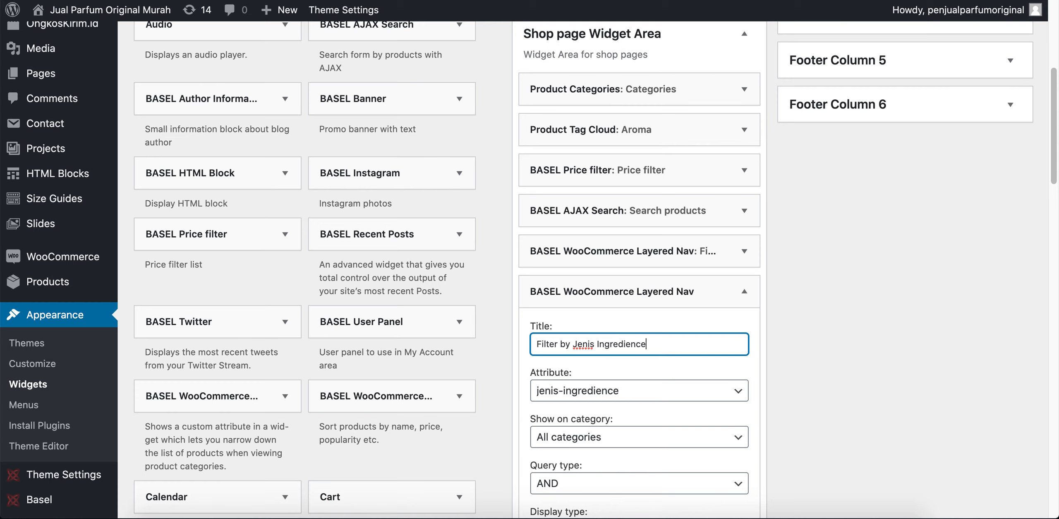
text(Jenis Ingredience)
scroll(620, 349, down, 5)
click(731, 450)
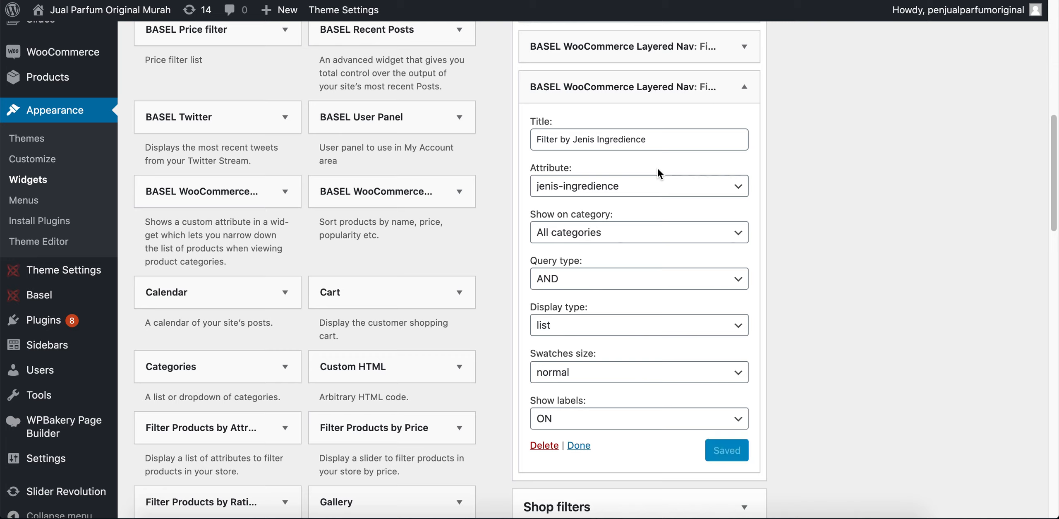
Reload the storefront shop page without the Male filter and check the Filter by Jenis Ingredience section in the sidebar
click(455, 1)
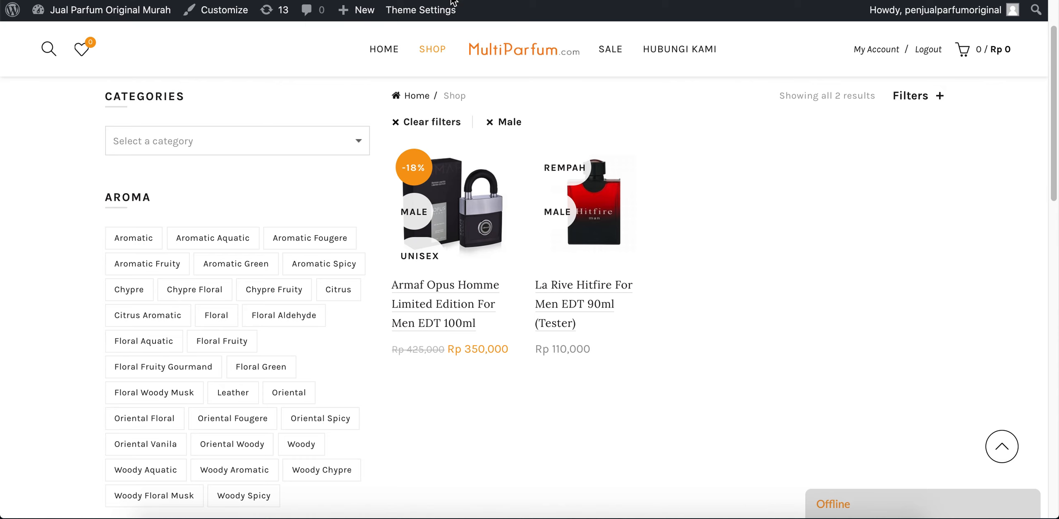
click(434, 49)
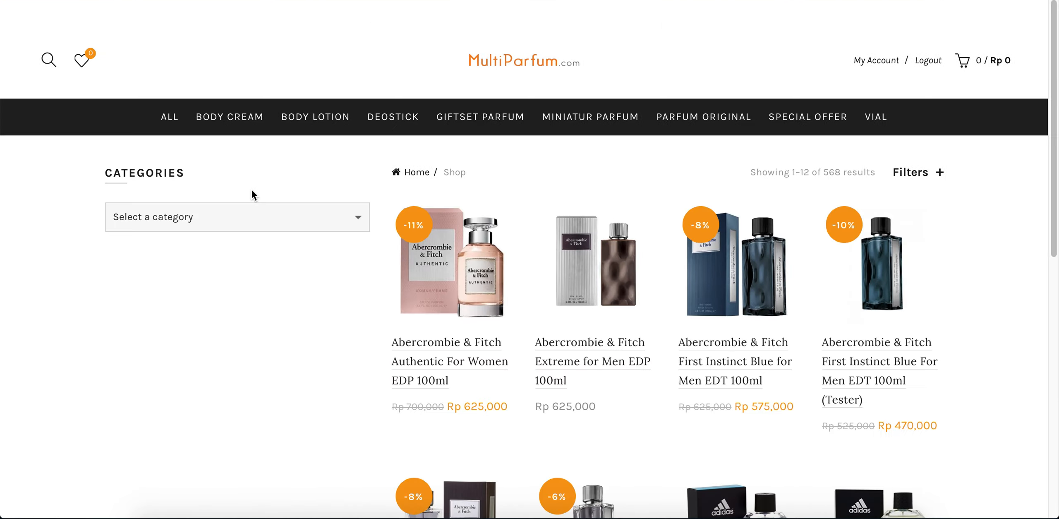
scroll(251, 189, down, 20)
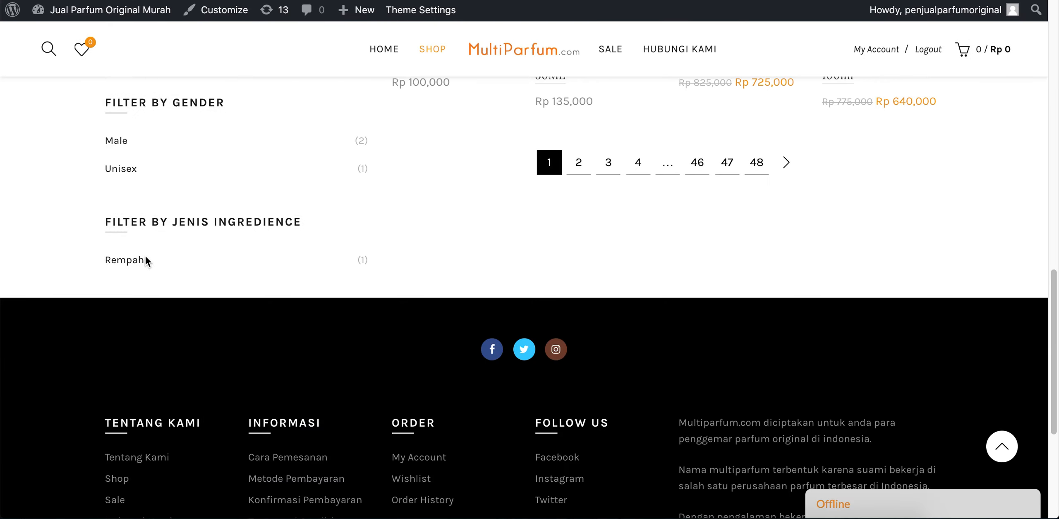
scroll(136, 246, up, 1)
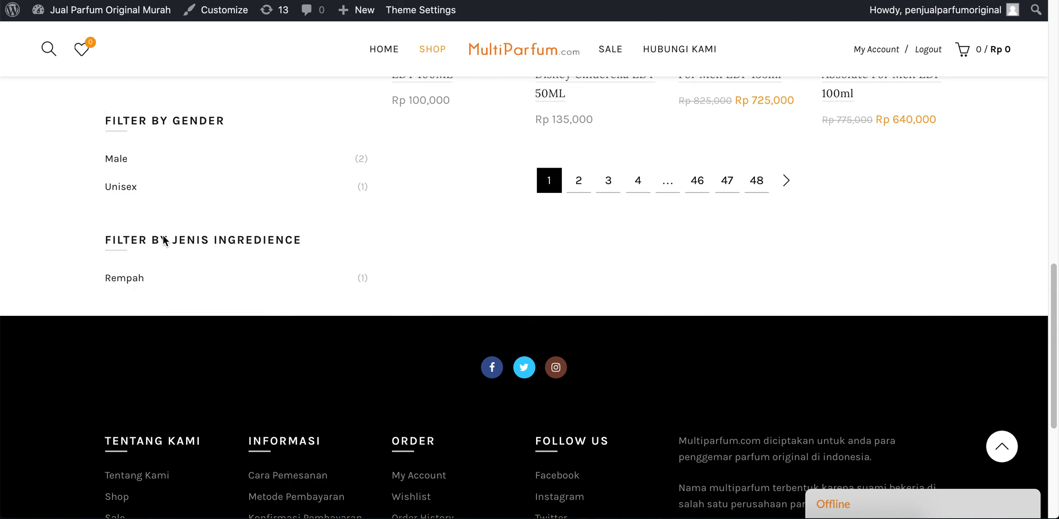
scroll(145, 341, up, 3)
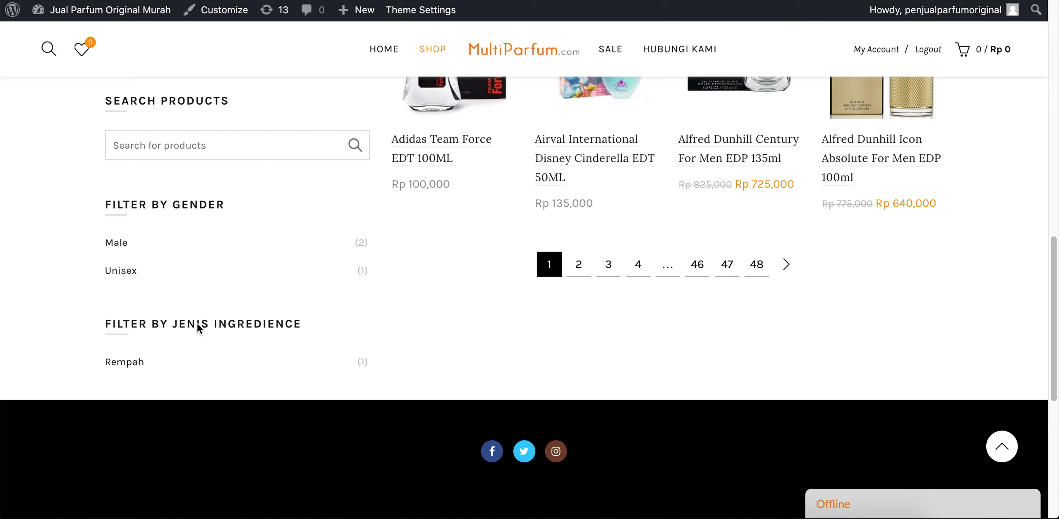
scroll(178, 261, up, 2)
scroll(258, 263, up, 15)
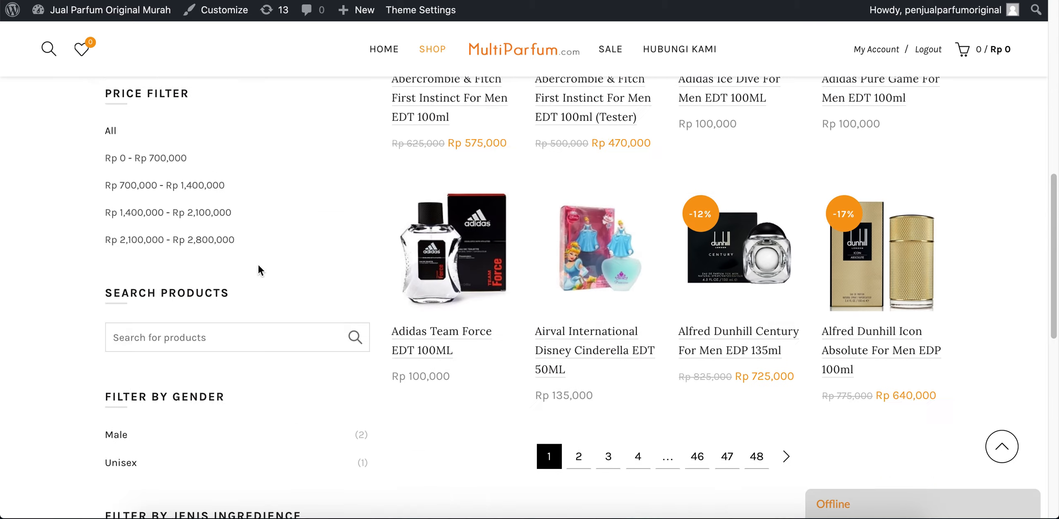
Return to the widget management page, collapse the Filter by Jenis Ingredience widget and open the product attributes page
click(278, 0)
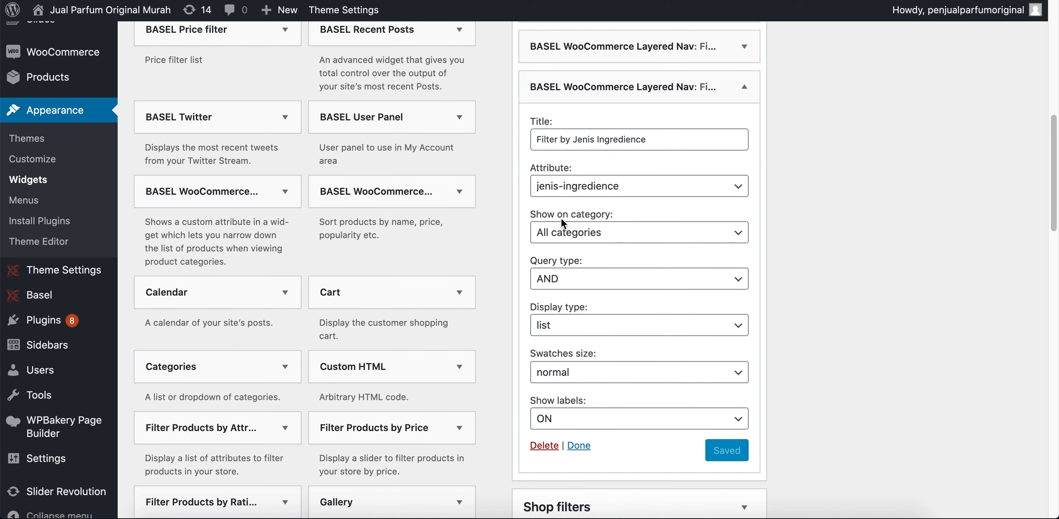
click(744, 87)
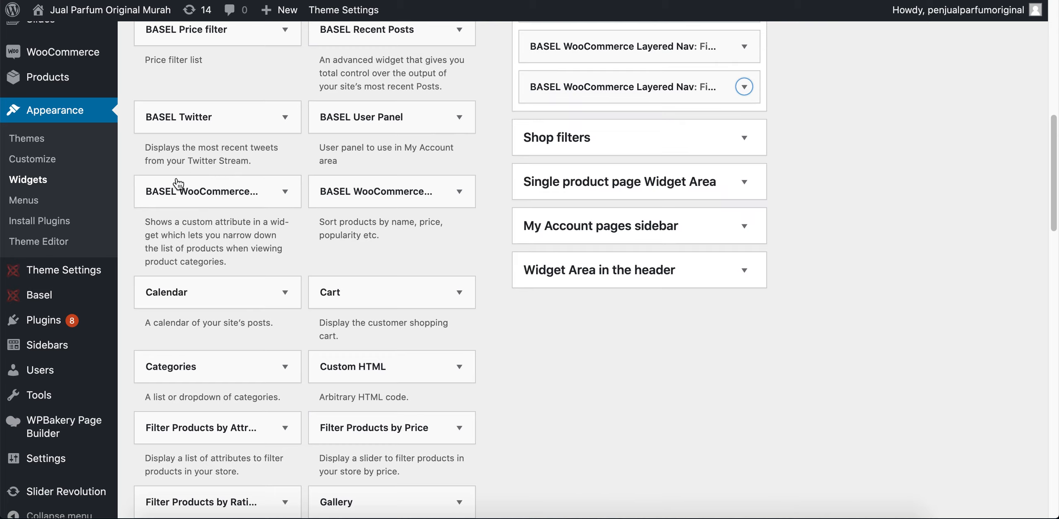
scroll(124, 187, down, 2)
scroll(124, 187, up, 4)
mouse_move(111, 187)
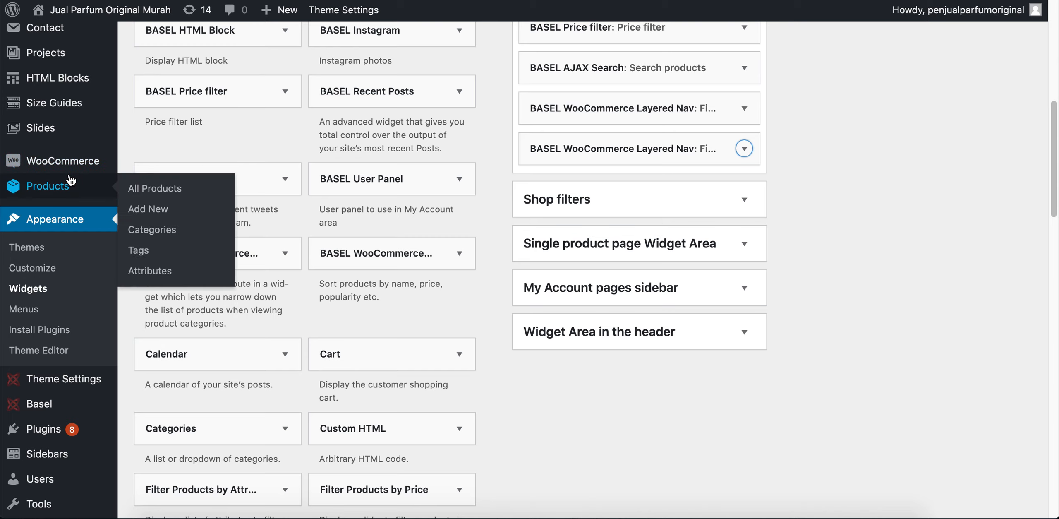
click(151, 271)
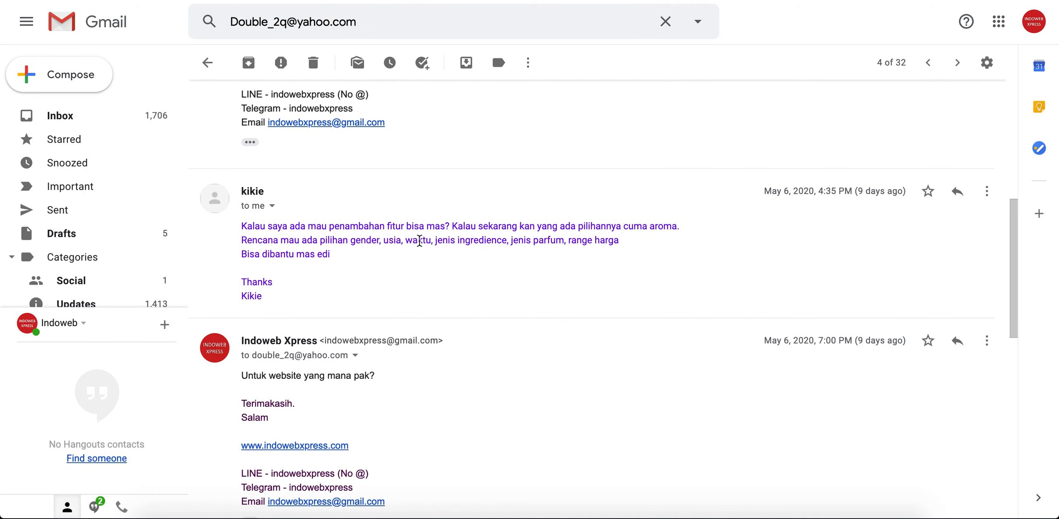
Copy the word waktu from the client's request in Gmail and add a product attribute named Waktu with archives enabled
double_click(411, 240)
key(super+c)
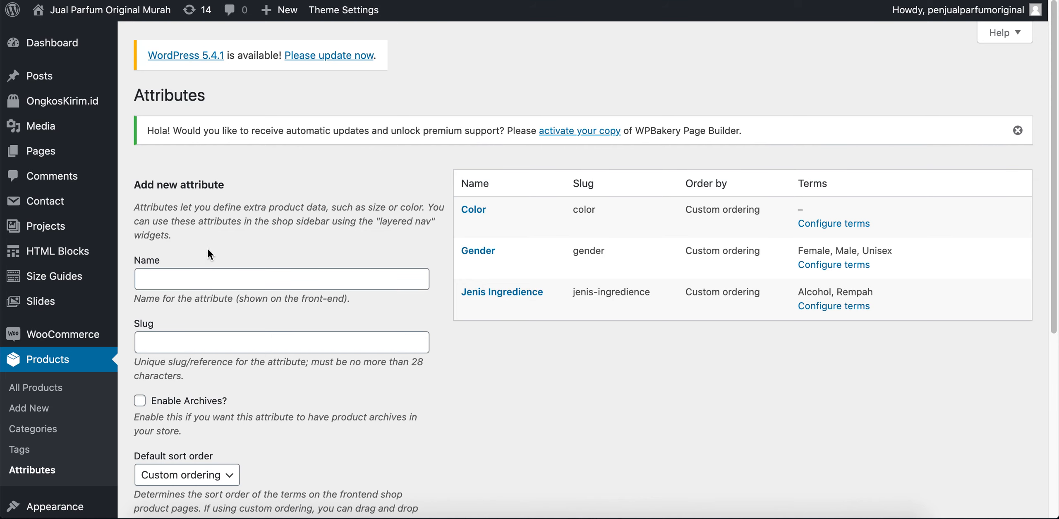
click(203, 278)
key(super+v)
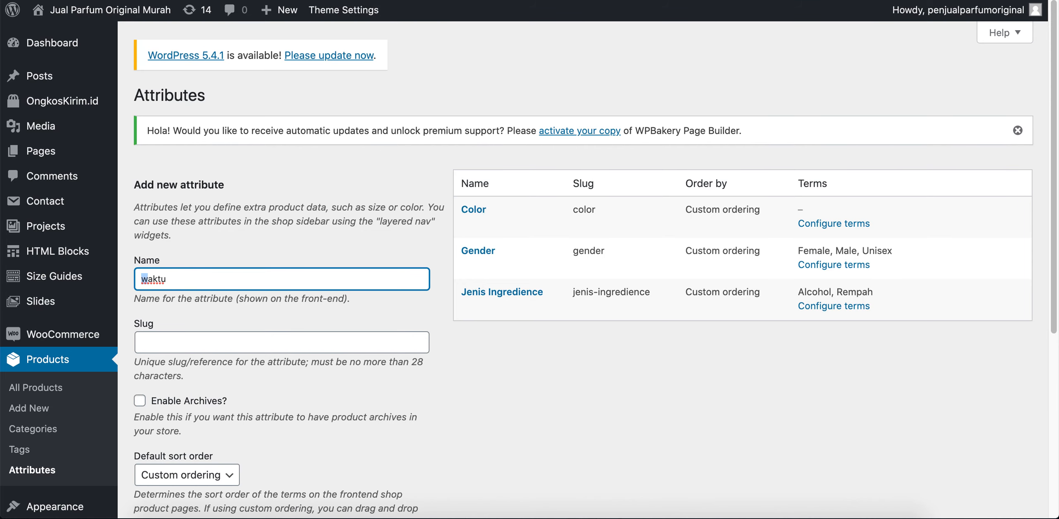
text(W)
click(171, 400)
scroll(209, 396, down, 7)
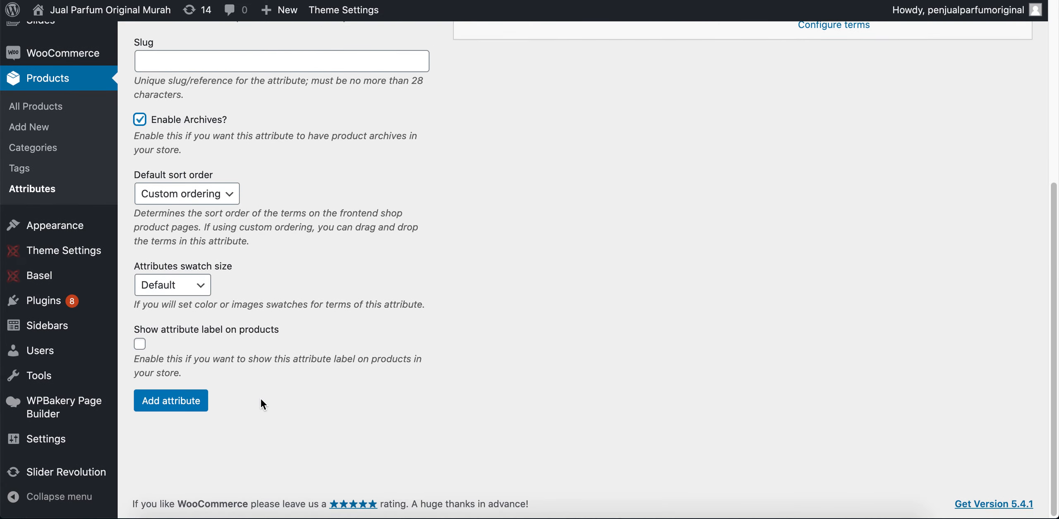
click(186, 400)
scroll(480, 317, up, 7)
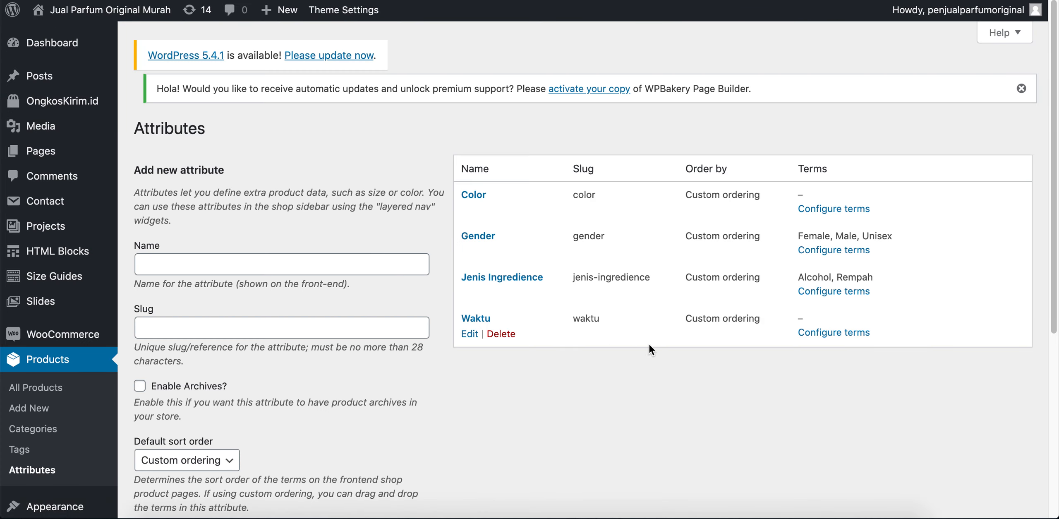
Open the term configuration of the Waktu attribute and add the term 5 Jam
click(834, 348)
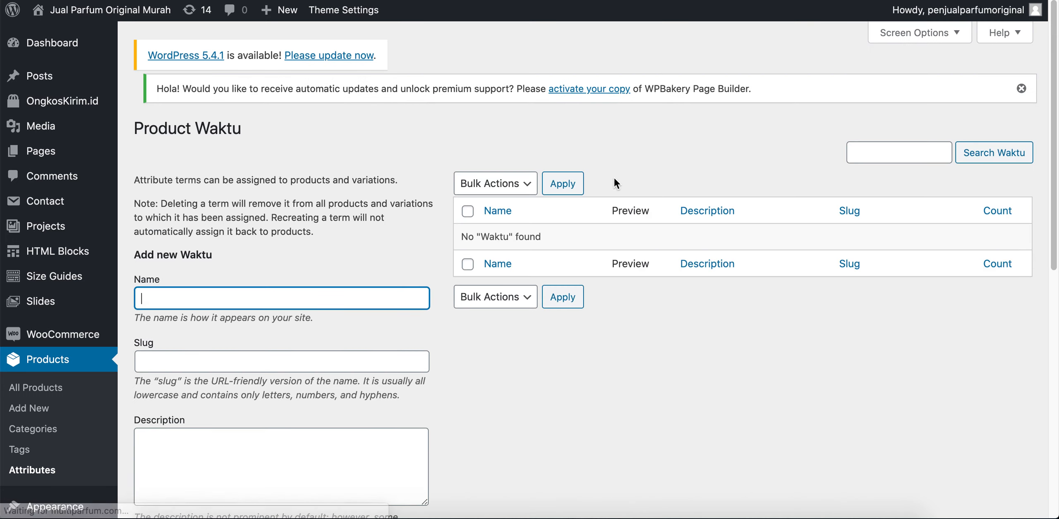
scroll(265, 285, down, 1)
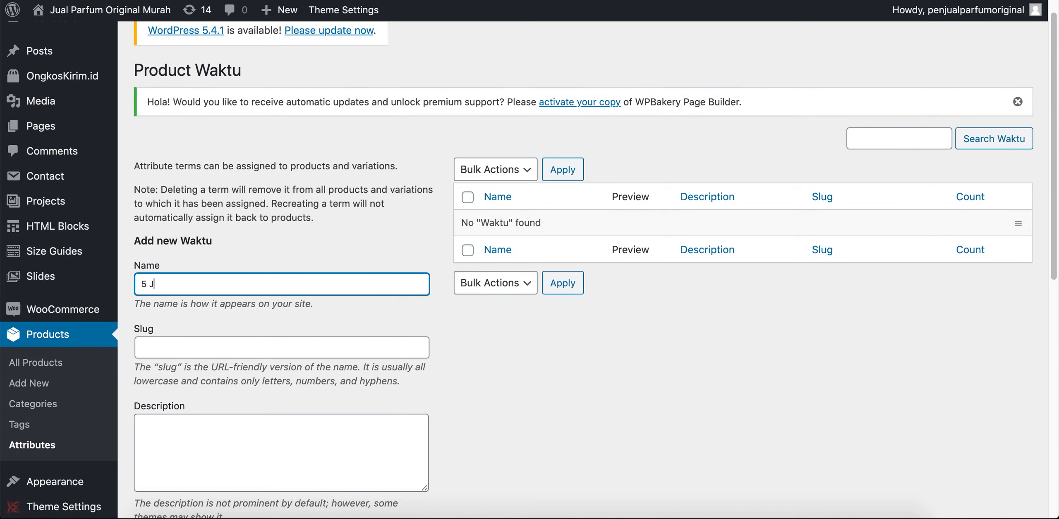
scroll(245, 285, down, 10)
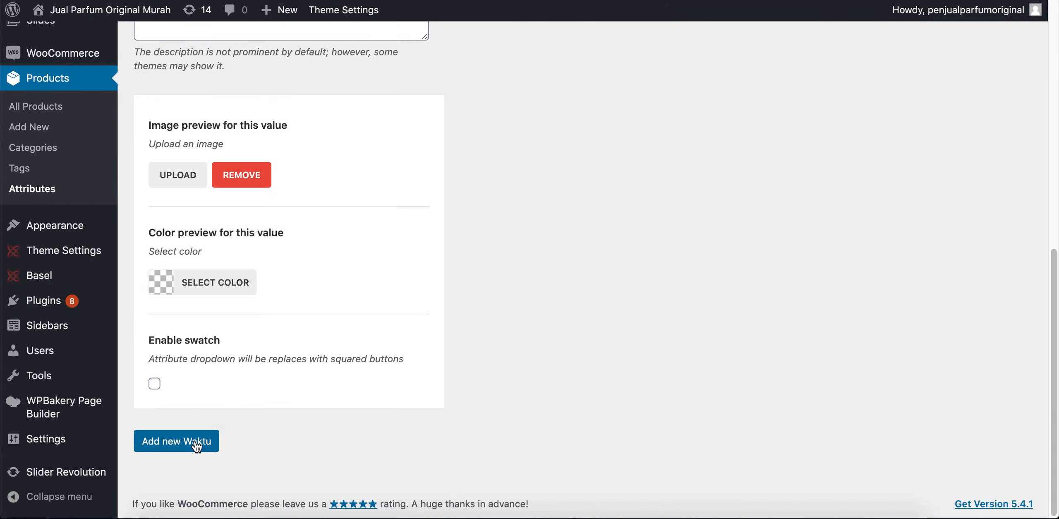
click(198, 442)
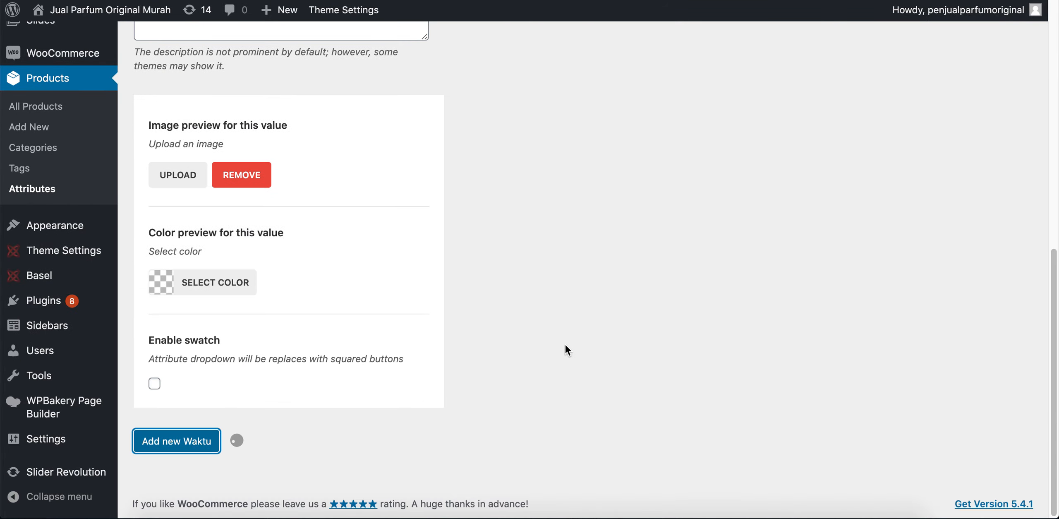
Add a second term named 12 Jam to the Waktu attribute
scroll(565, 344, up, 10)
click(233, 305)
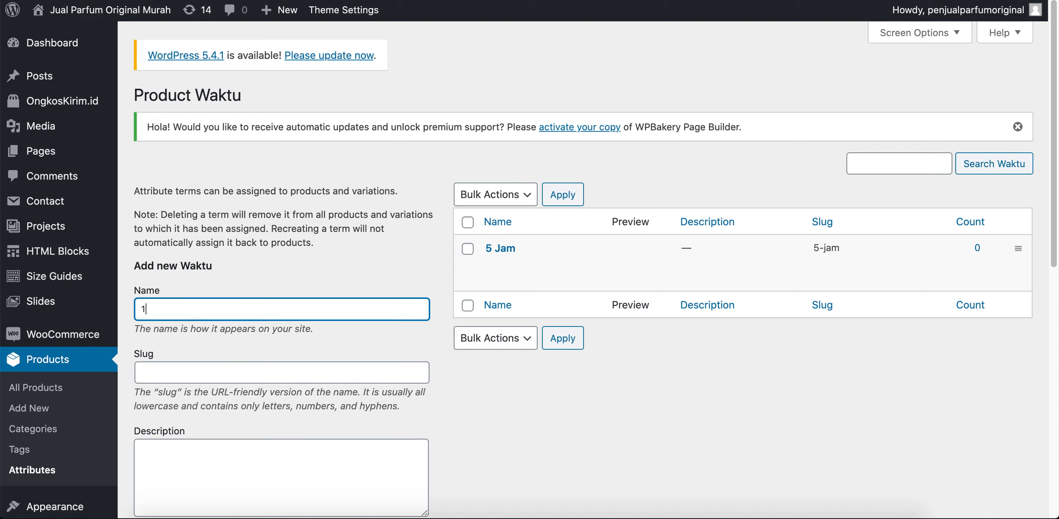
scroll(239, 302, down, 10)
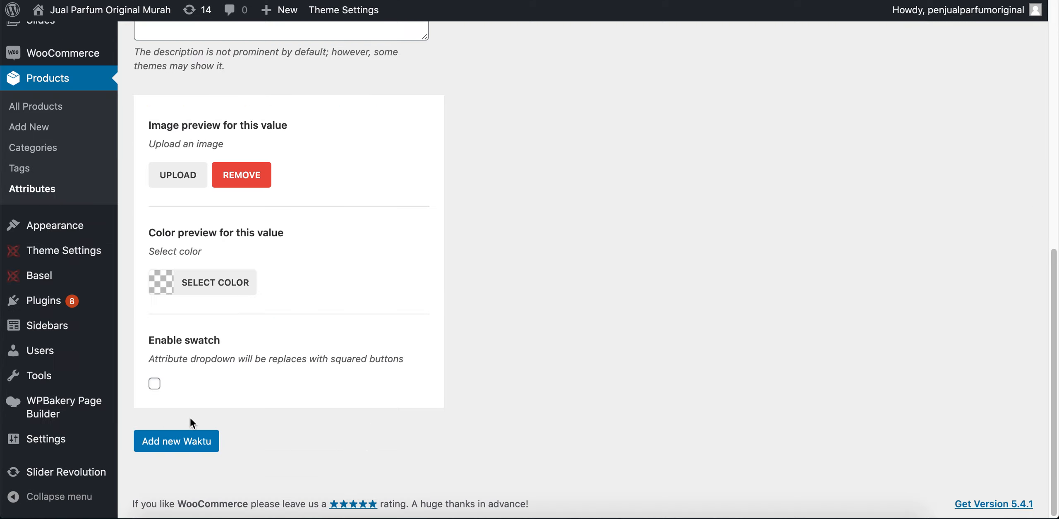
click(189, 440)
scroll(465, 306, up, 10)
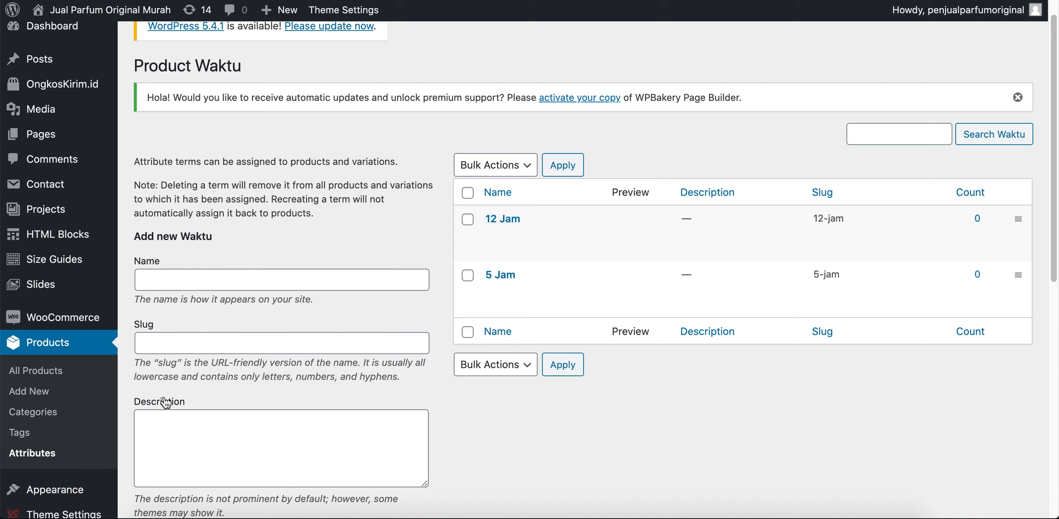
Open the product La Rive Hitfire For Men EDT 90ml (Tester) for editing from the product list
click(54, 374)
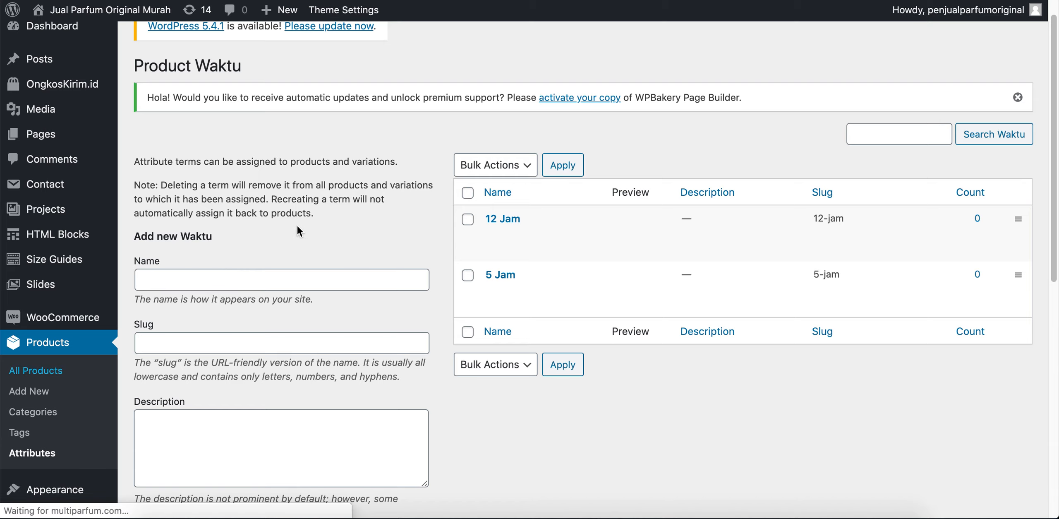
scroll(290, 248, down, 2)
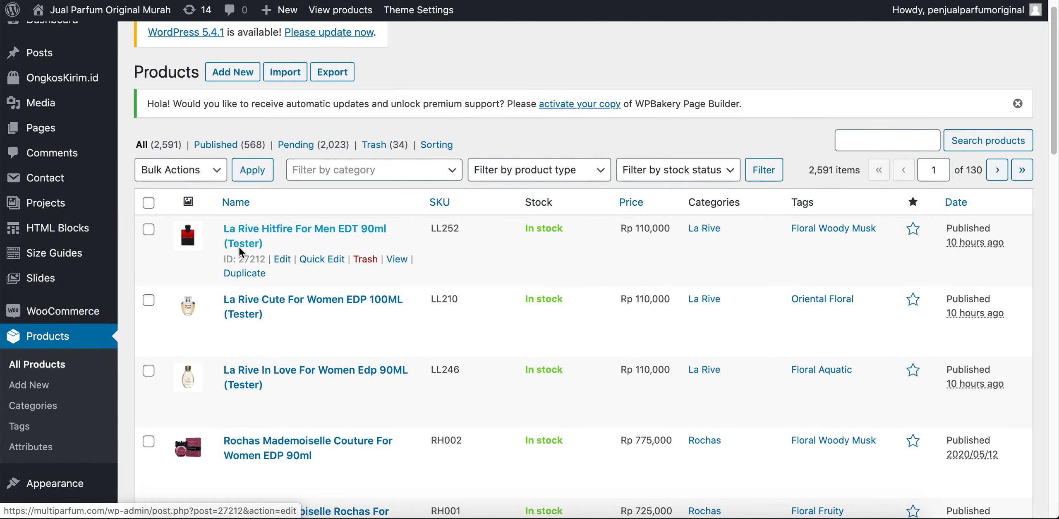
click(281, 261)
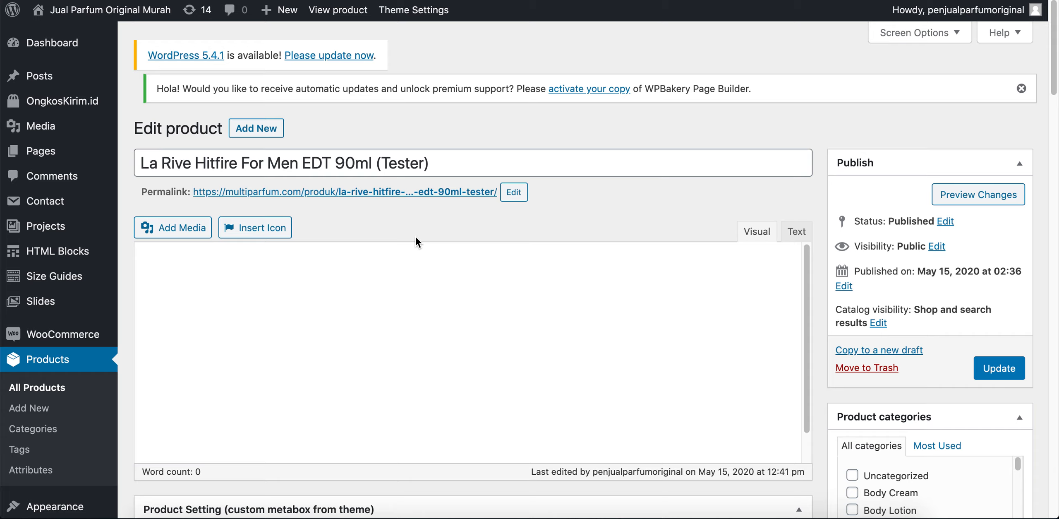
Add the Waktu attribute to the product's attributes in its product data
scroll(401, 207, down, 20)
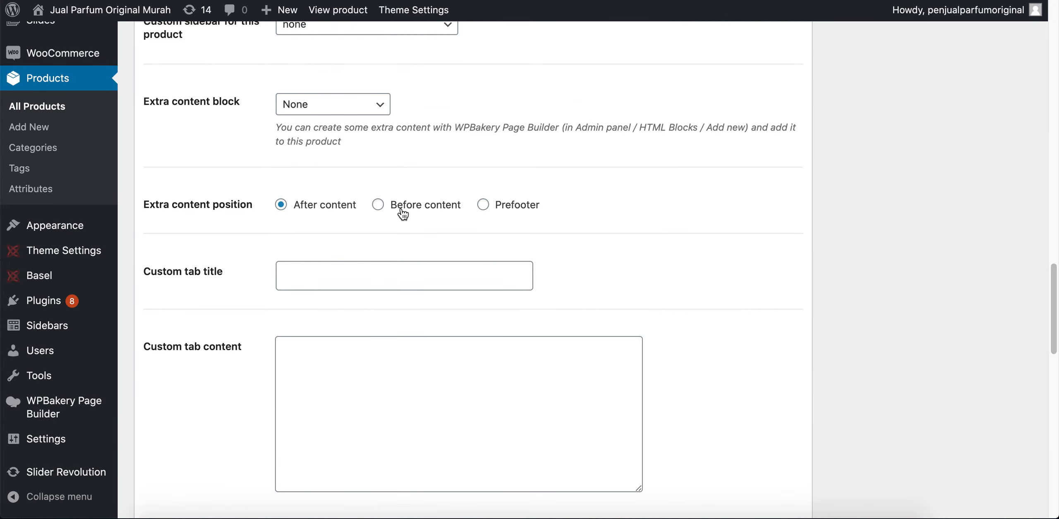
scroll(402, 208, up, 3)
click(218, 222)
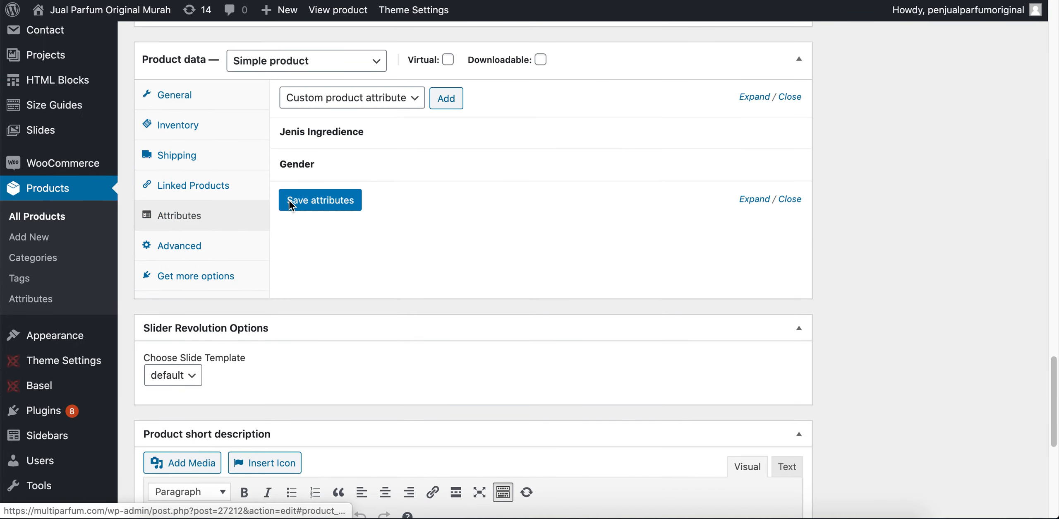
click(416, 99)
click(397, 153)
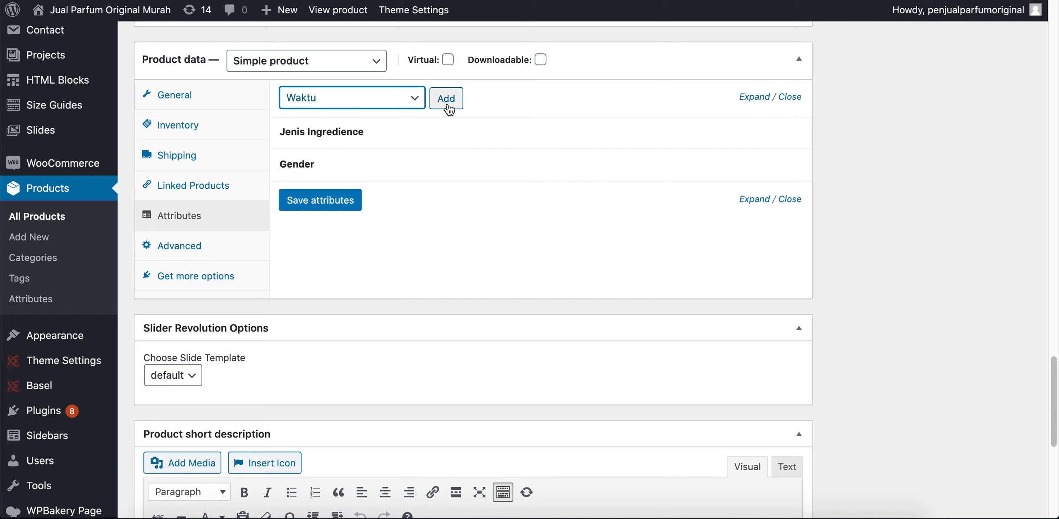
click(446, 99)
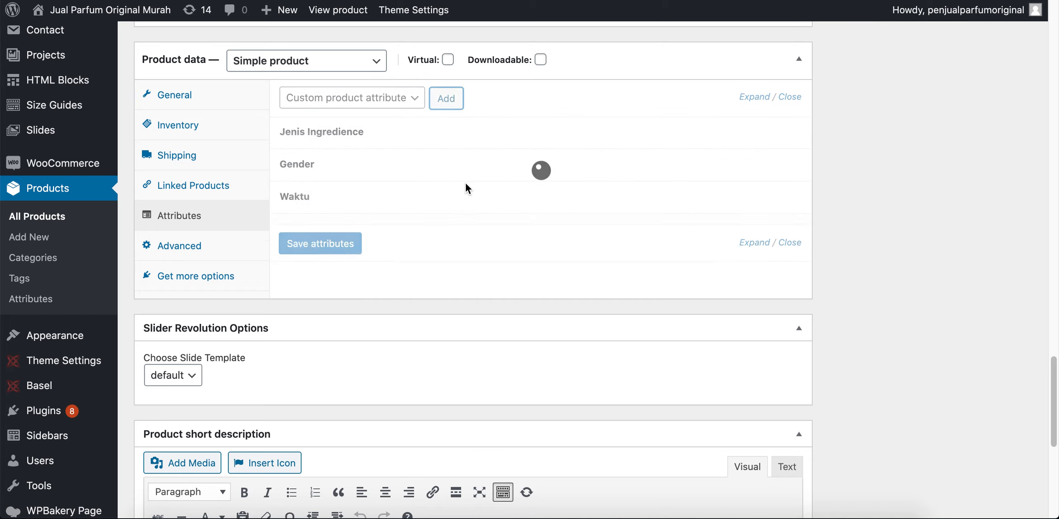
Assign the value 12 Jam to the product's Waktu attribute, save the attributes and update the product
click(476, 253)
click(476, 281)
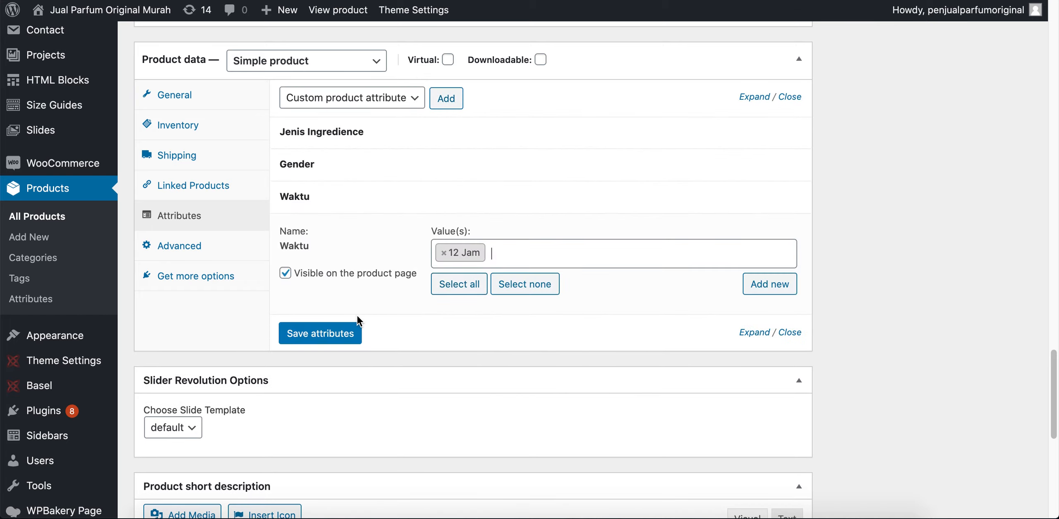
click(349, 333)
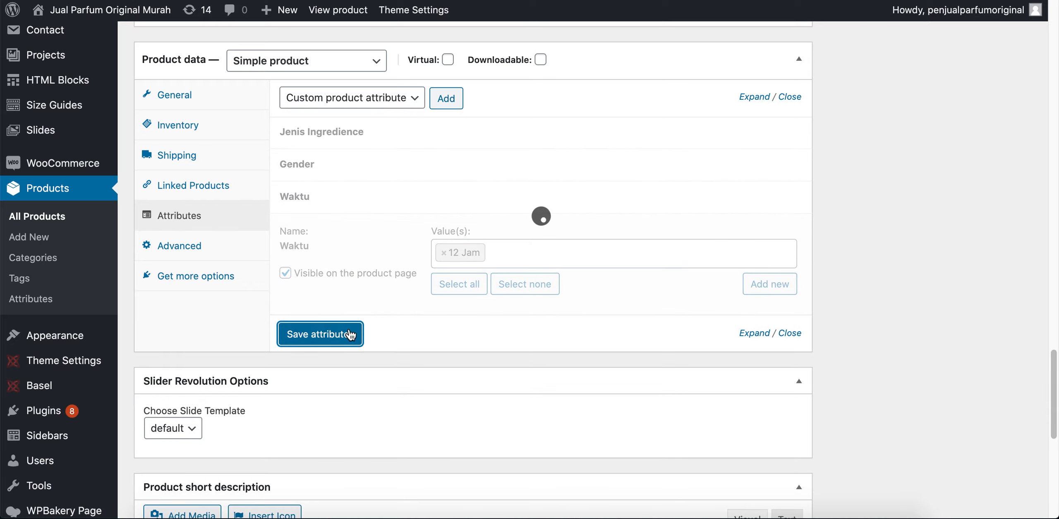
scroll(870, 193, up, 15)
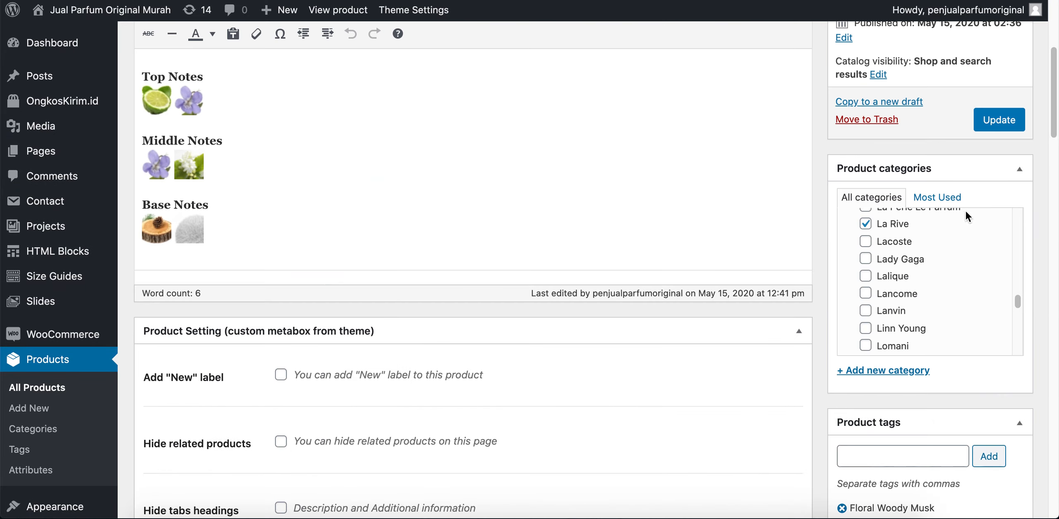
click(1006, 115)
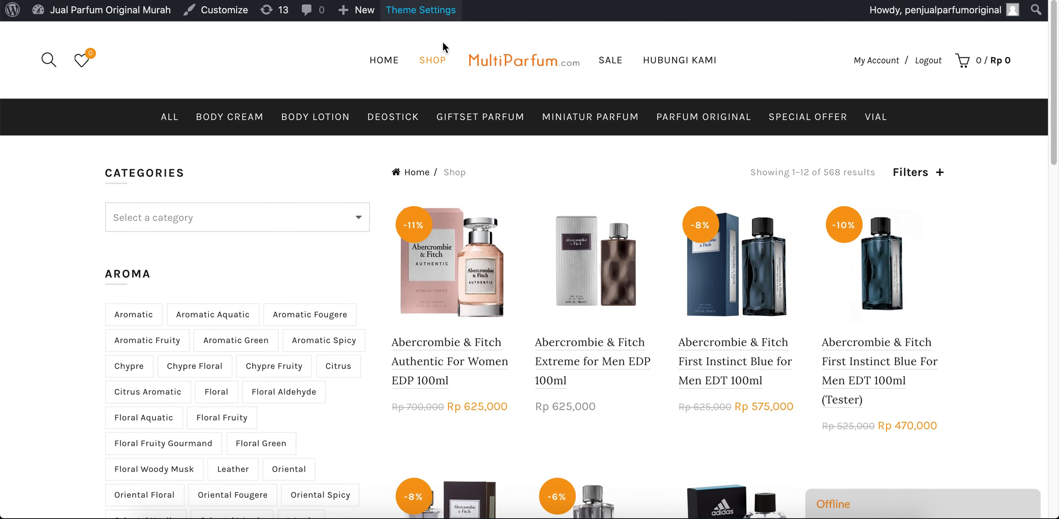
Reload the store's shop page and check which attribute filters its sidebar offers
click(438, 62)
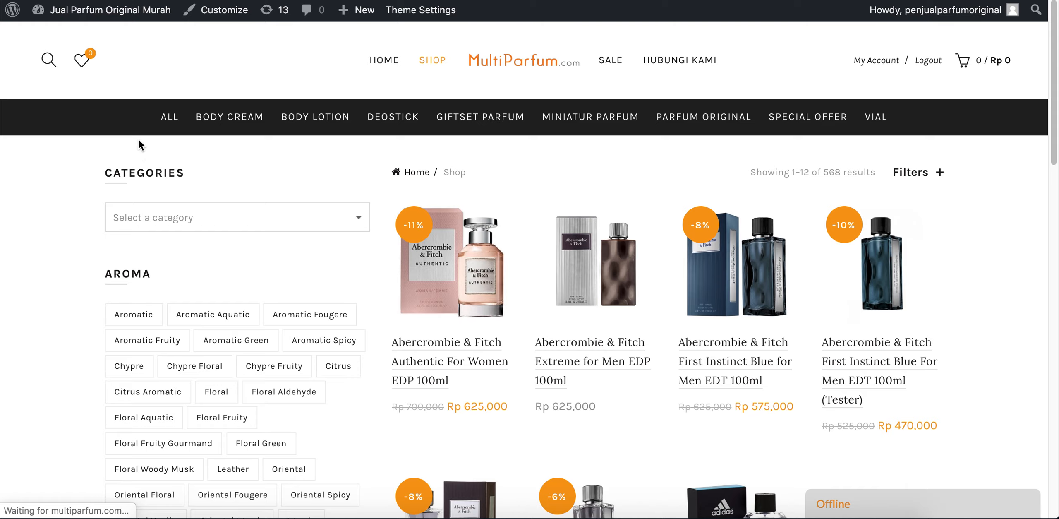
scroll(140, 138, down, 15)
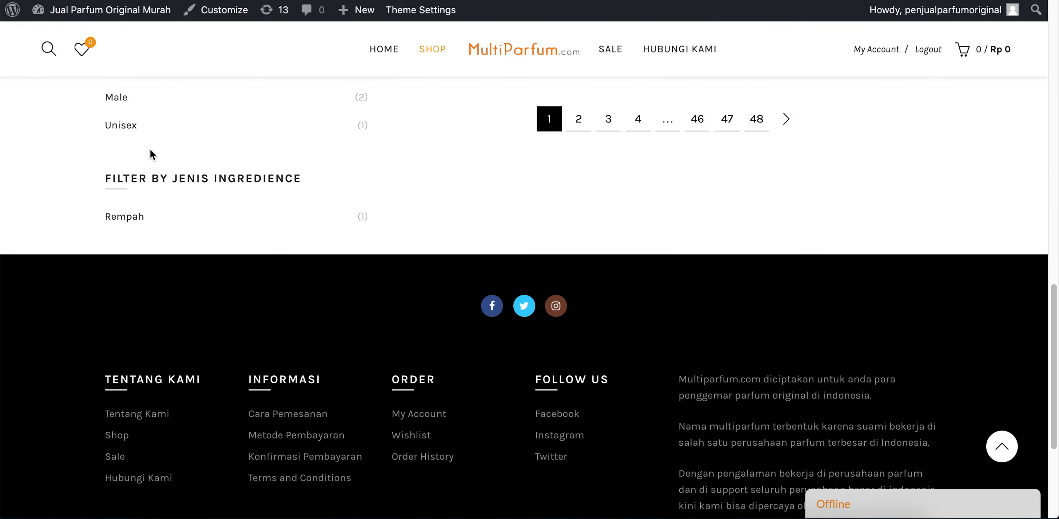
drag(306, 267, 175, 263)
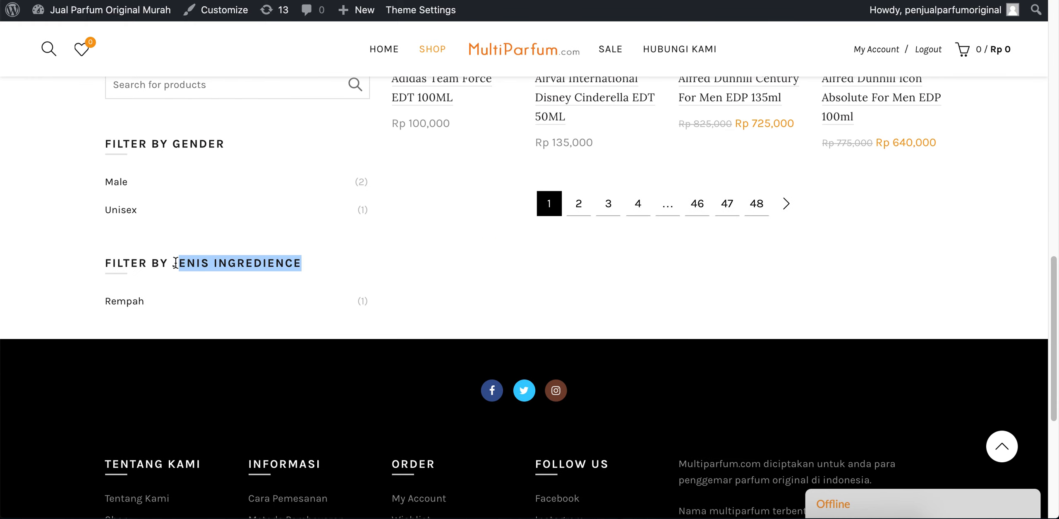
Return to the WordPress admin and open the widget management page
key(ctrl+Tab)
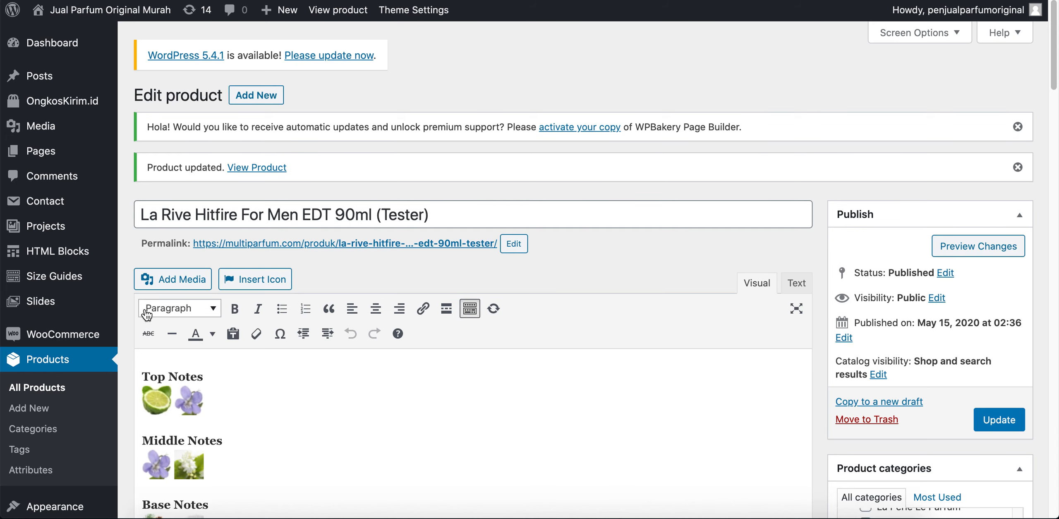
scroll(86, 333, down, 3)
mouse_move(58, 404)
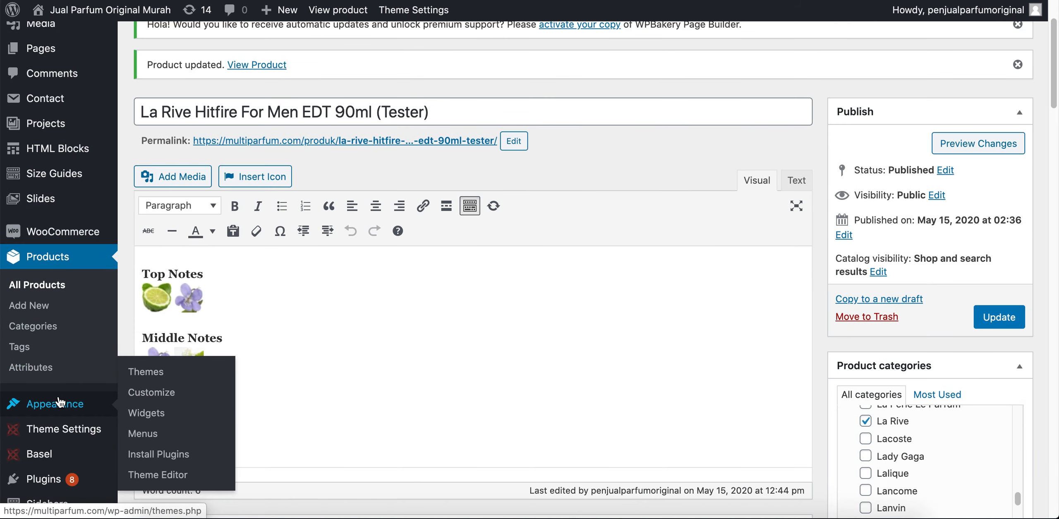
click(153, 421)
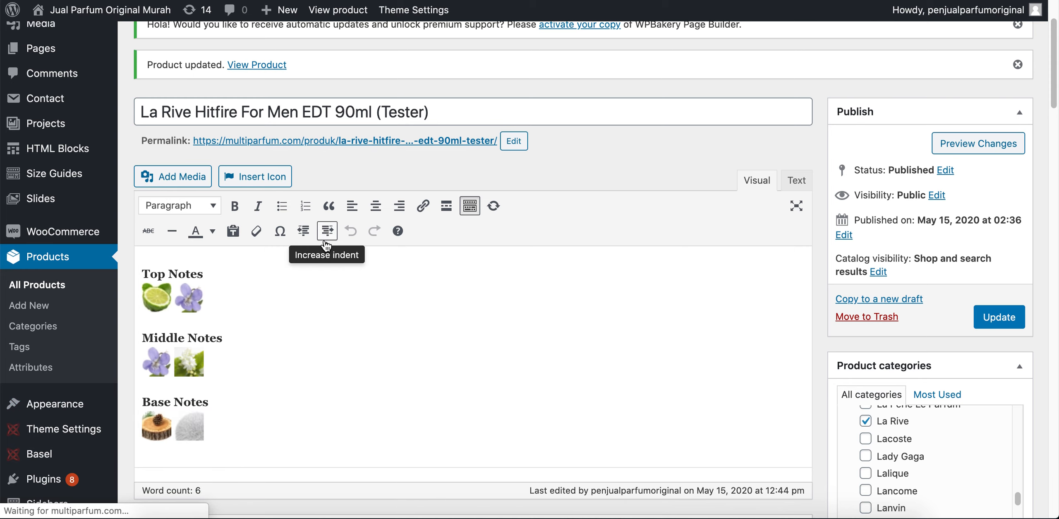
Add a BASEL WooCommerce Layered Nav widget to the Shop page Widget Area
scroll(422, 268, down, 8)
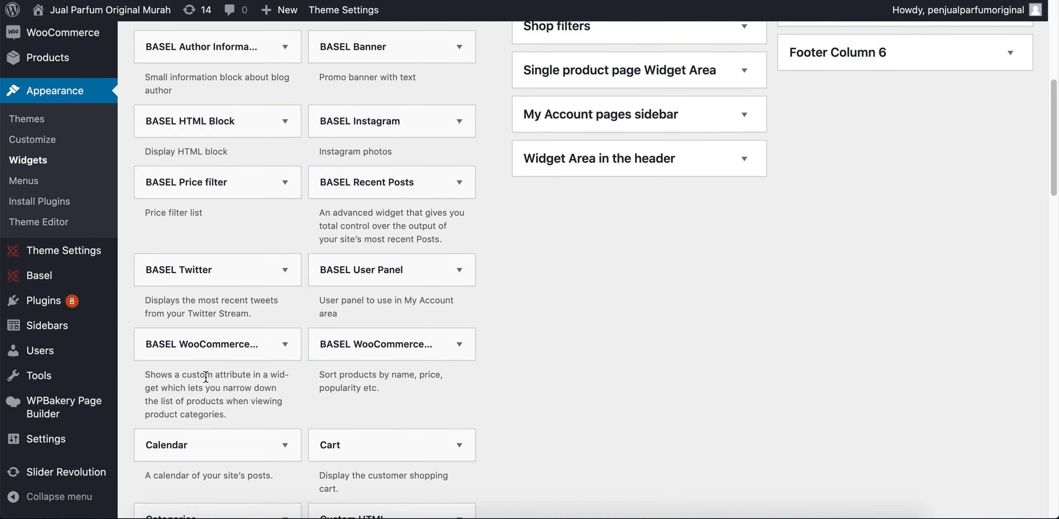
click(259, 344)
scroll(360, 336, down, 5)
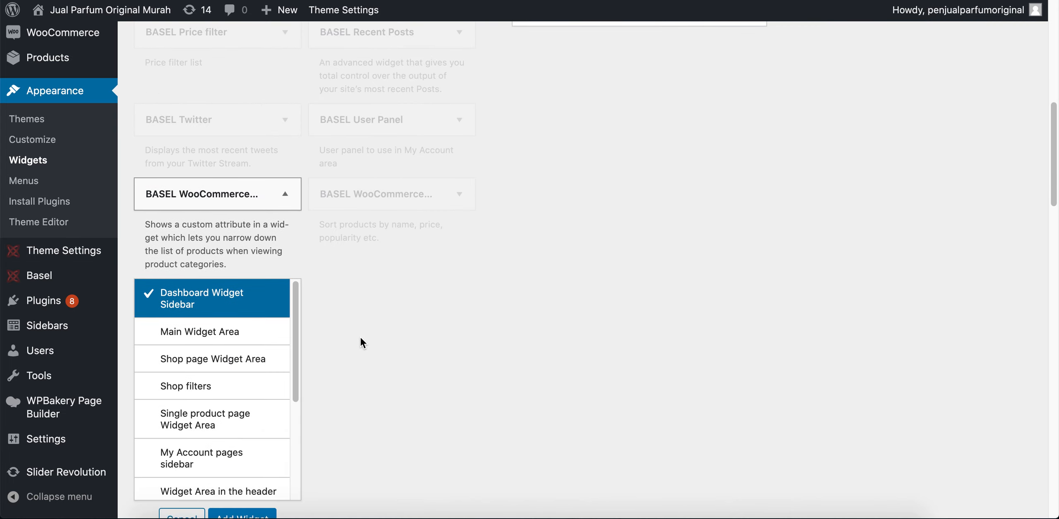
click(232, 363)
scroll(366, 383, down, 2)
click(252, 452)
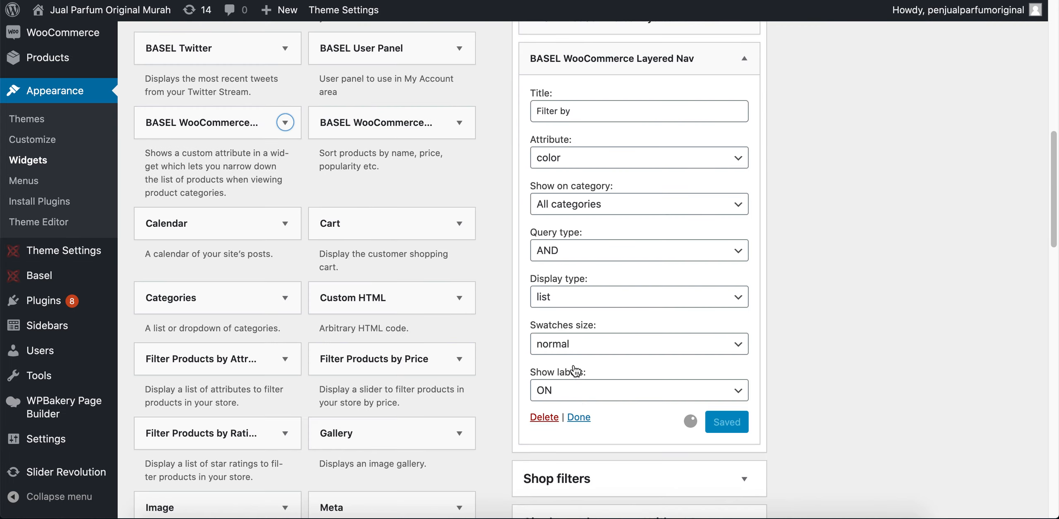
Set the new layered nav widget's attribute to waktu, title it Filter by Waktu and save it
click(574, 164)
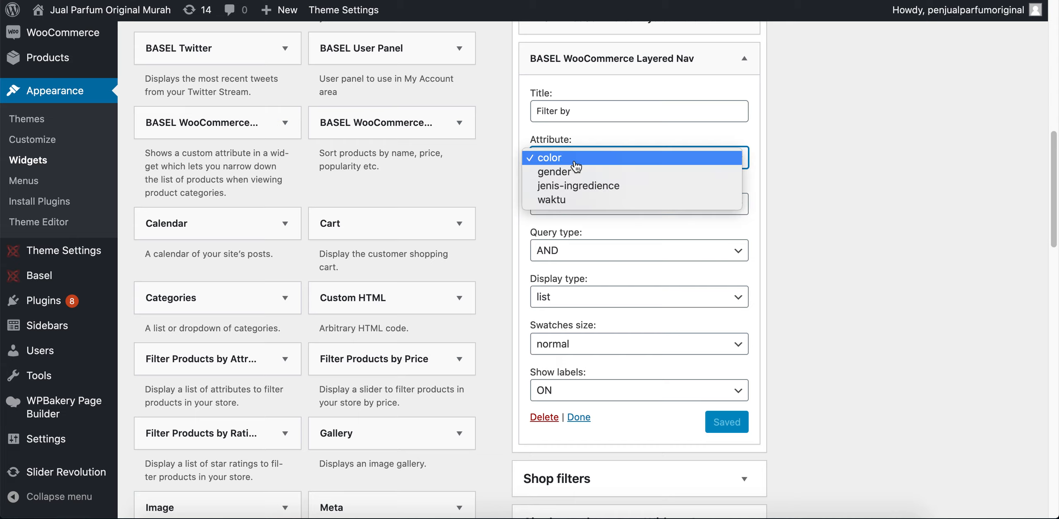
click(577, 201)
click(597, 111)
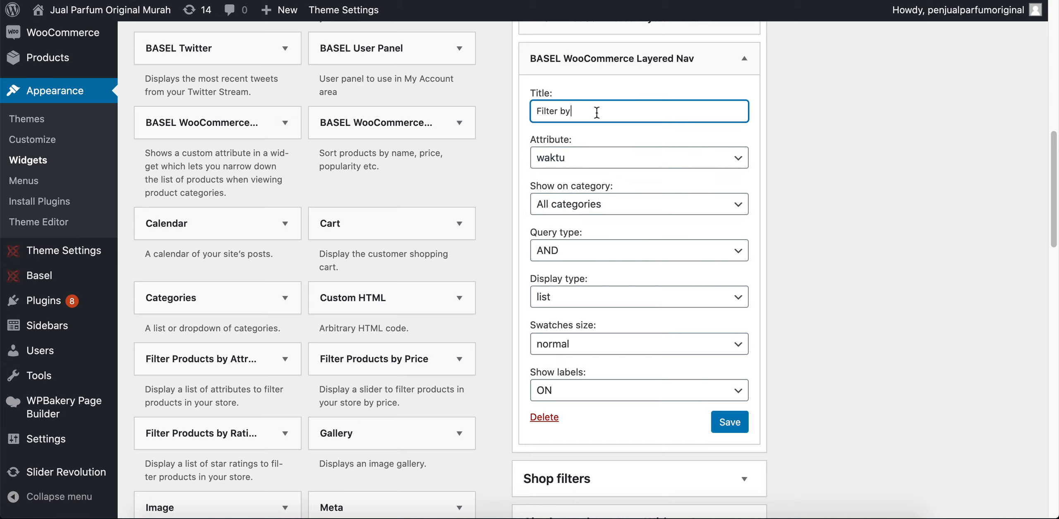
triple_click(585, 113)
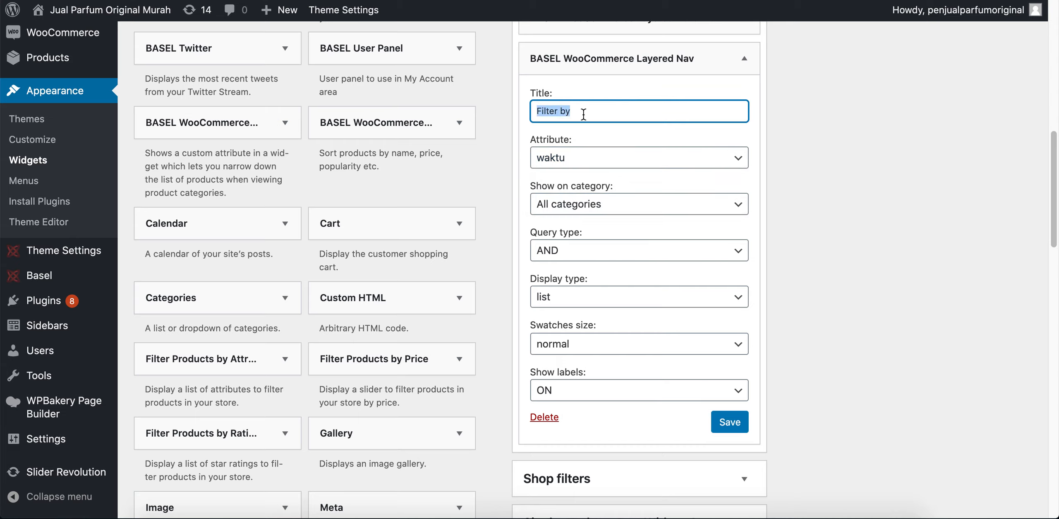
key(Right)
click(730, 422)
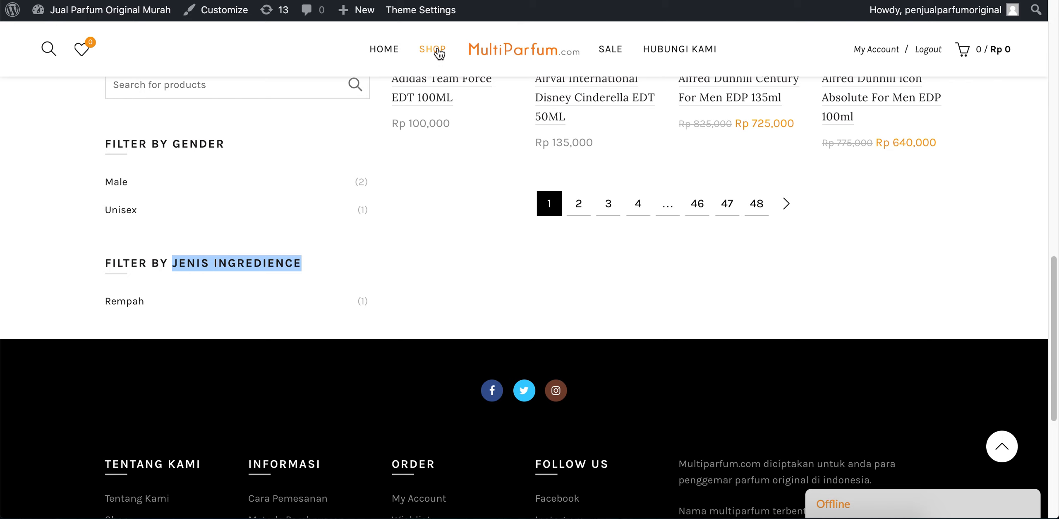
Reload the store's shop page and look through the sidebar for the Waktu filter
click(440, 52)
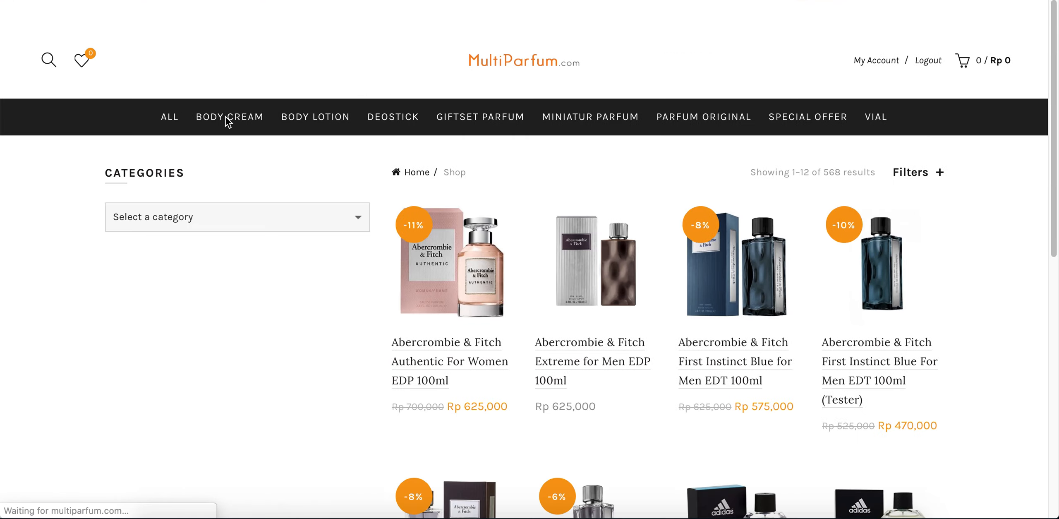
scroll(128, 308, up, 3)
scroll(223, 246, up, 3)
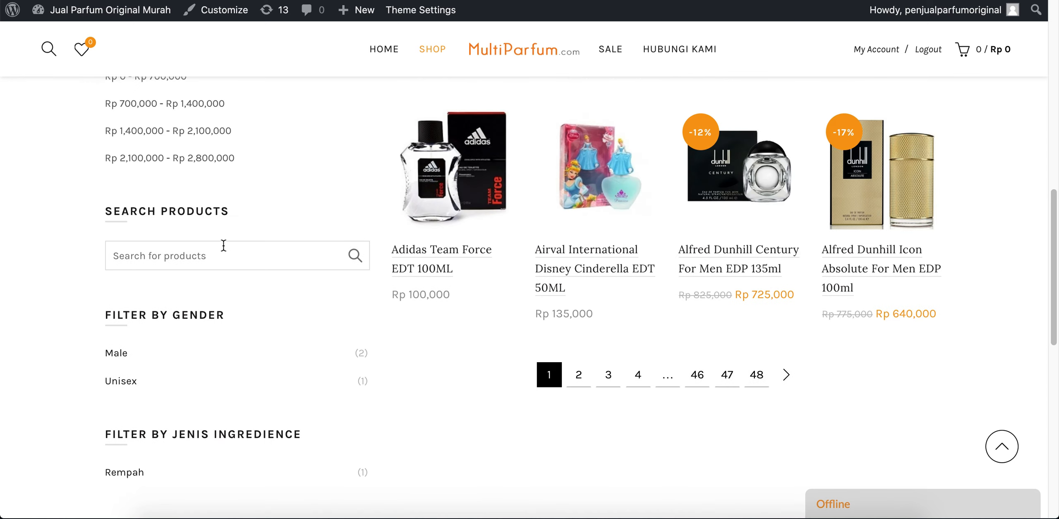
scroll(209, 253, up, 1)
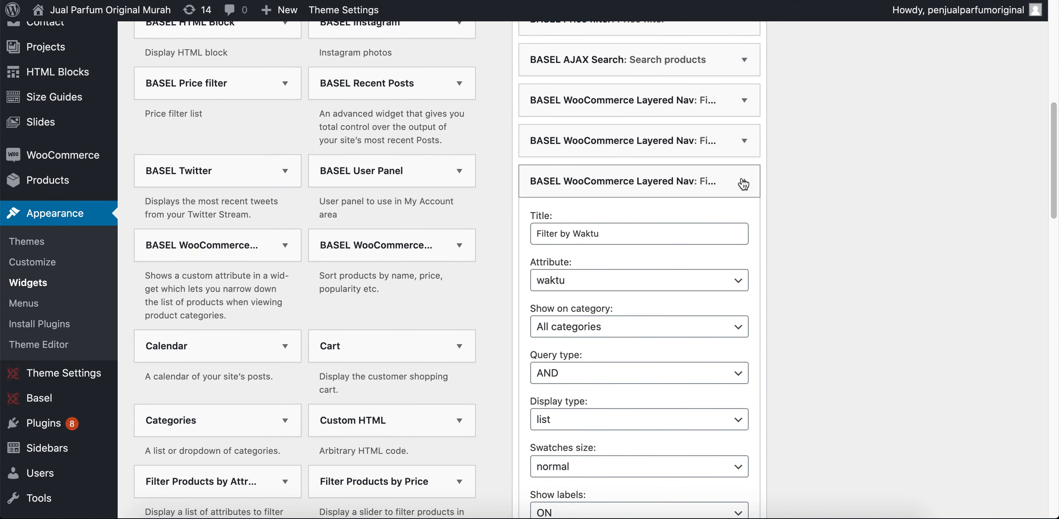
Collapse the Filter by Waktu widget's settings and review the widgets listed in the Shop page Widget Area
click(744, 183)
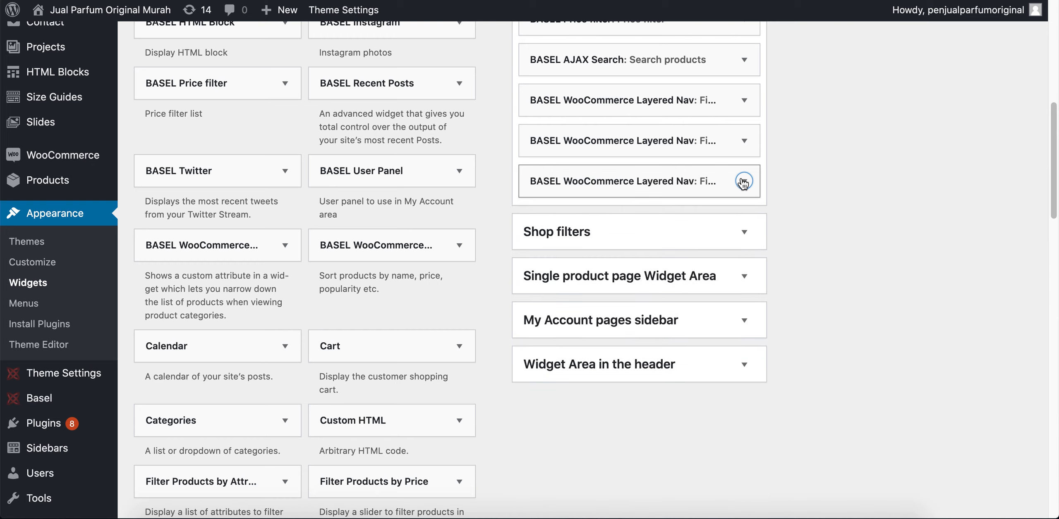
scroll(64, 403, down, 1)
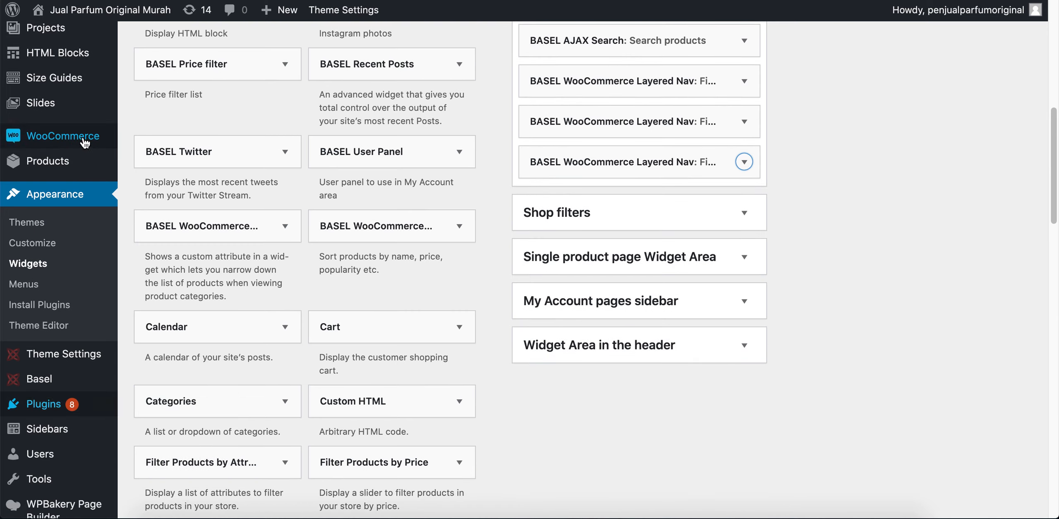
mouse_move(68, 164)
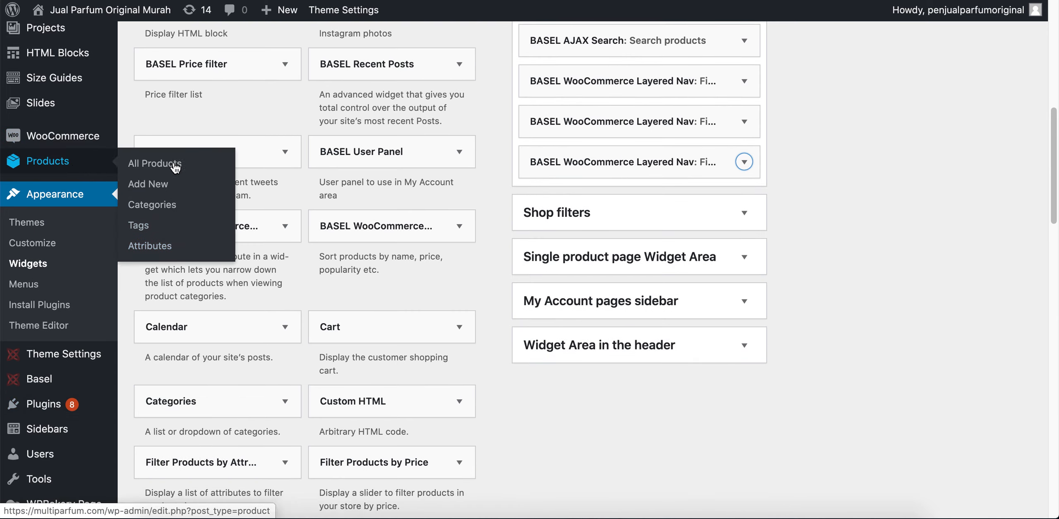
scroll(768, 177, up, 6)
click(835, 289)
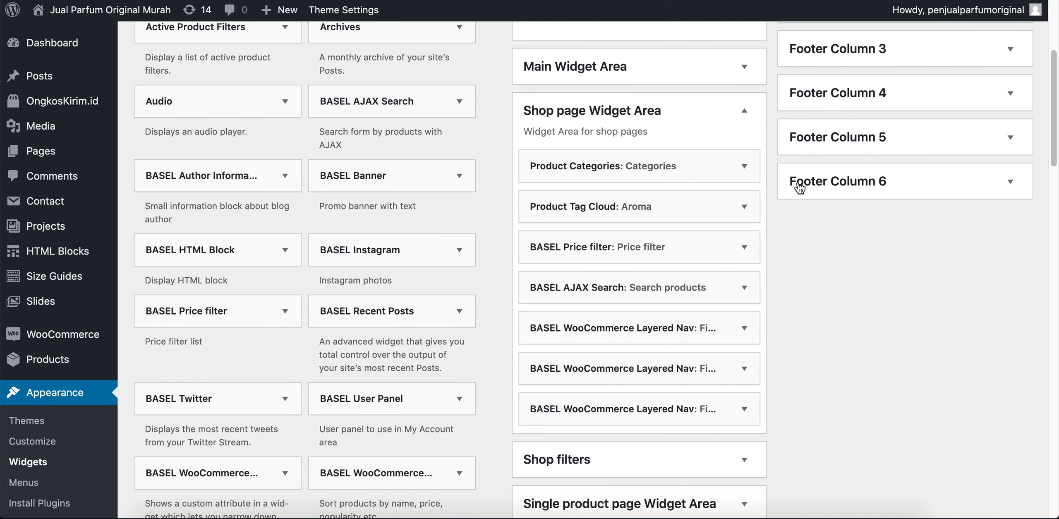